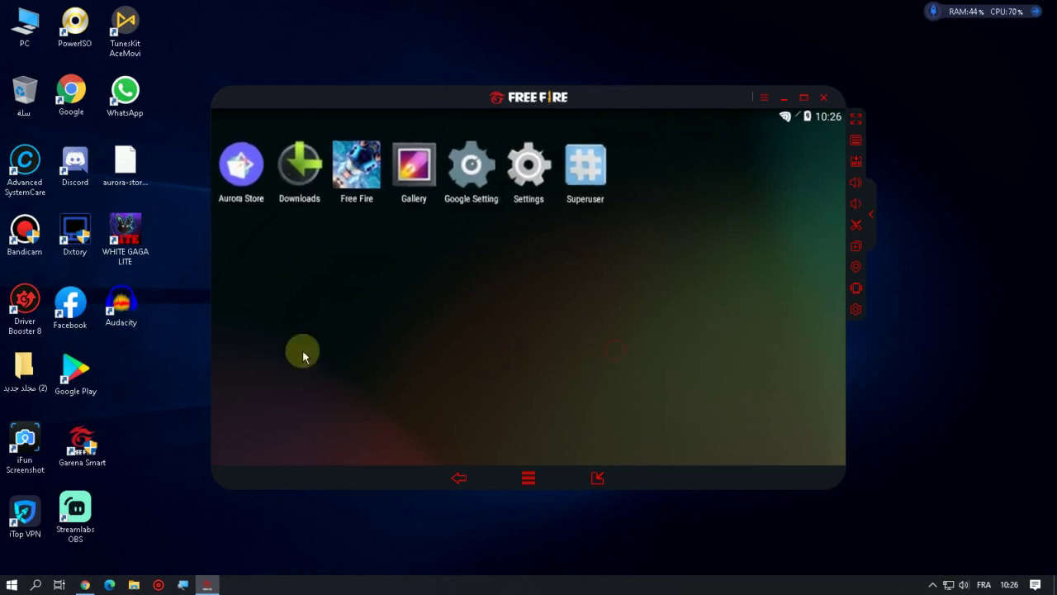
Step: Try launching Free Fire in the emulator, dismiss it from the recent apps, and return to the app list
click(358, 173)
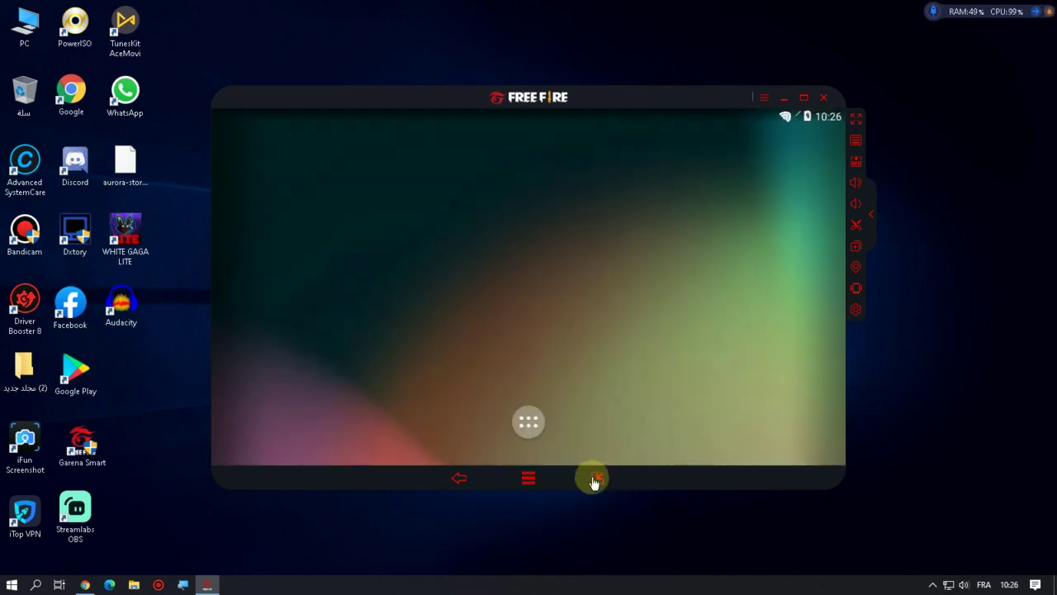
click(594, 478)
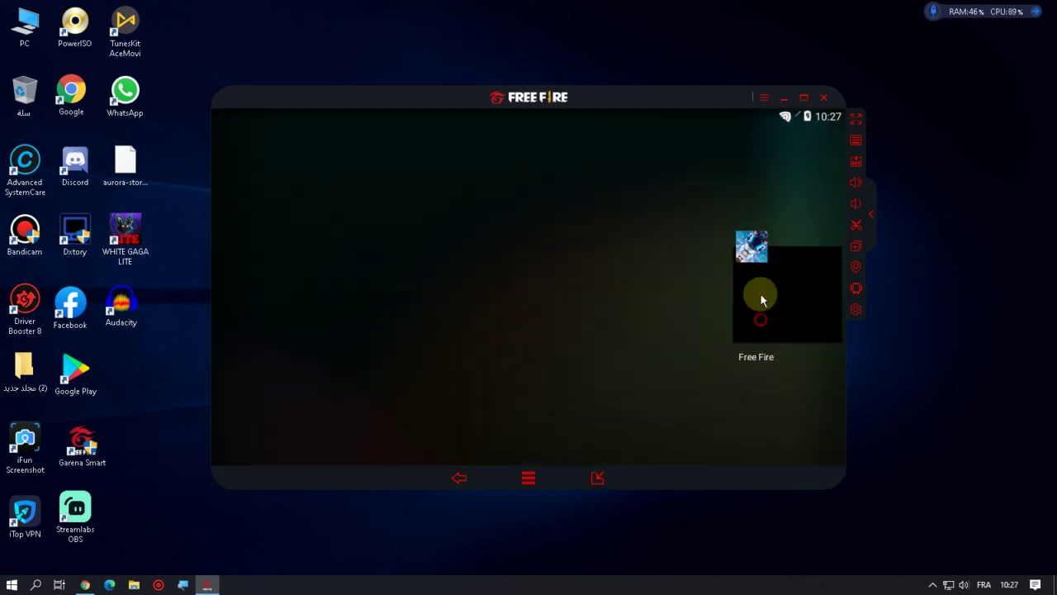
drag(760, 295, 754, 118)
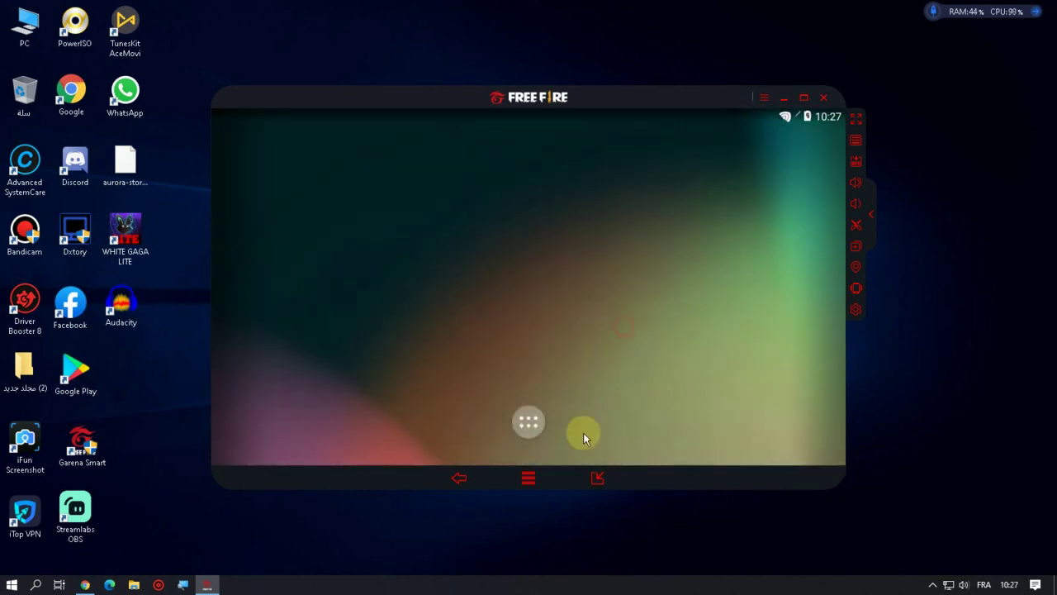
click(533, 436)
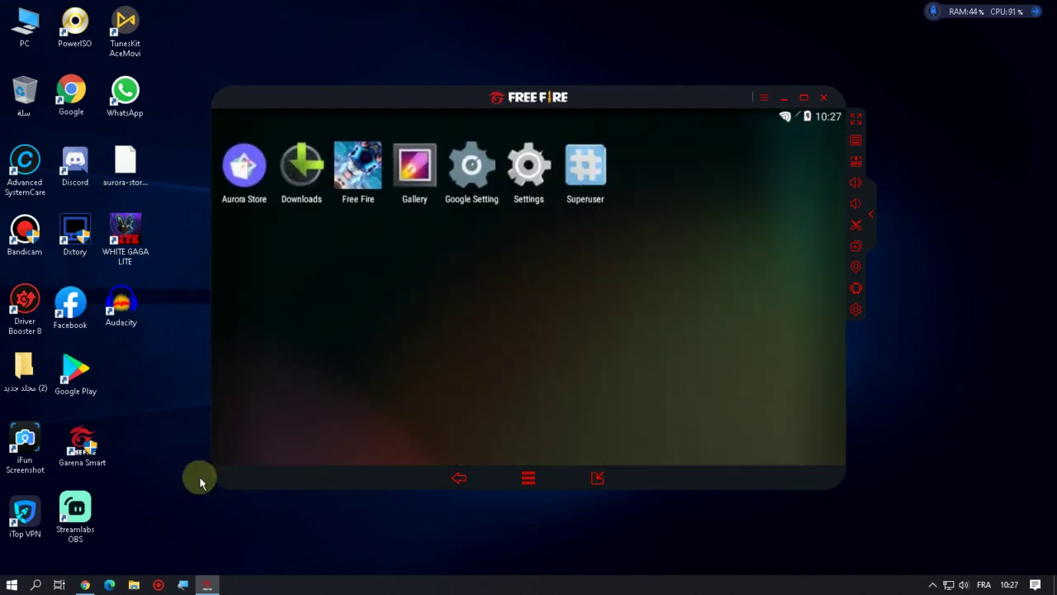
Step: Search Windows for "run" and execute %temp% in the Run dialog to open the Temp folder
click(33, 585)
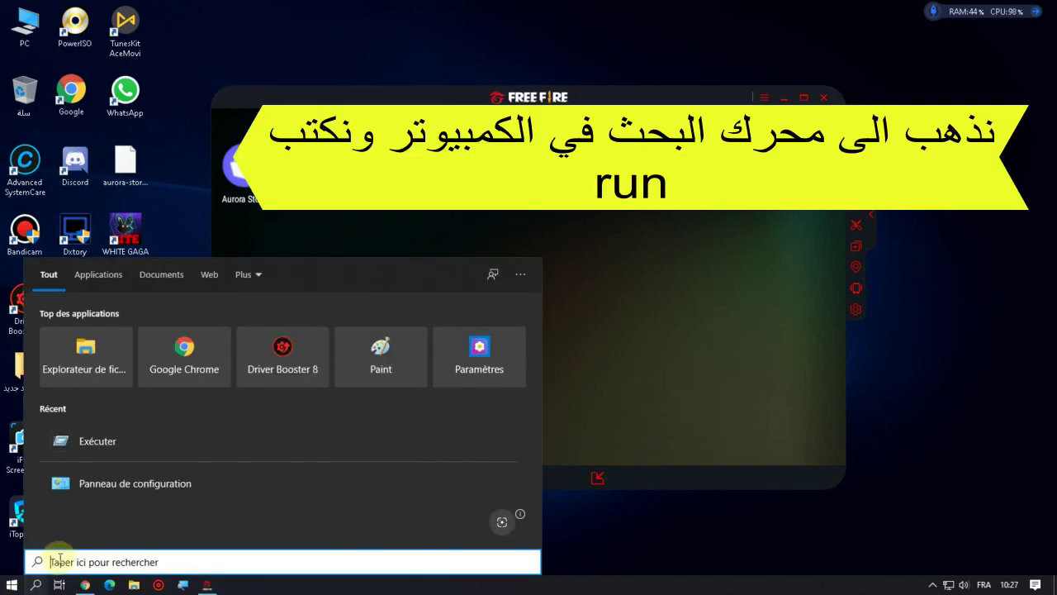
text(run)
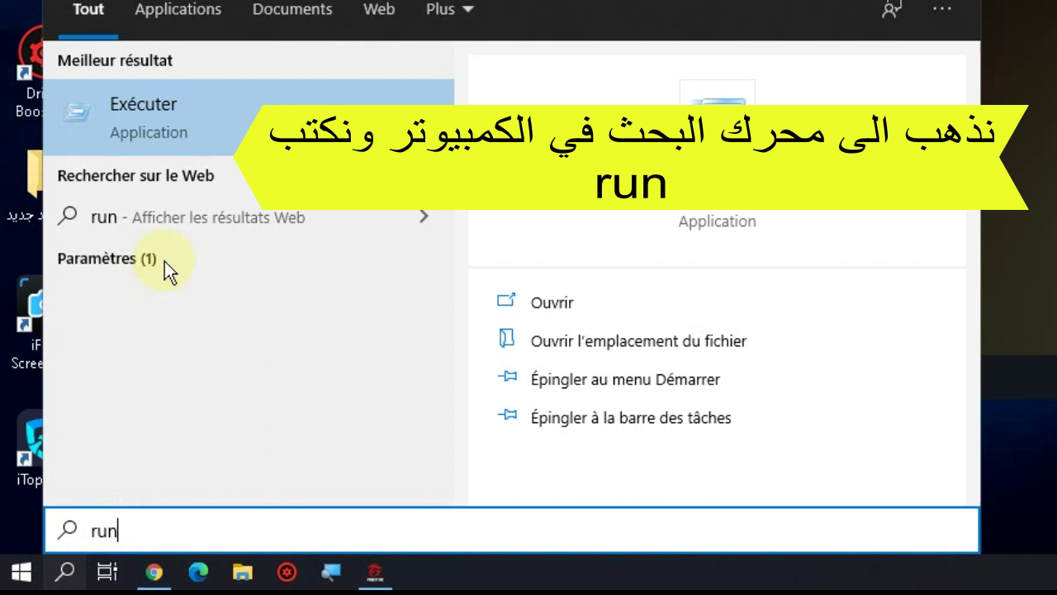
click(170, 121)
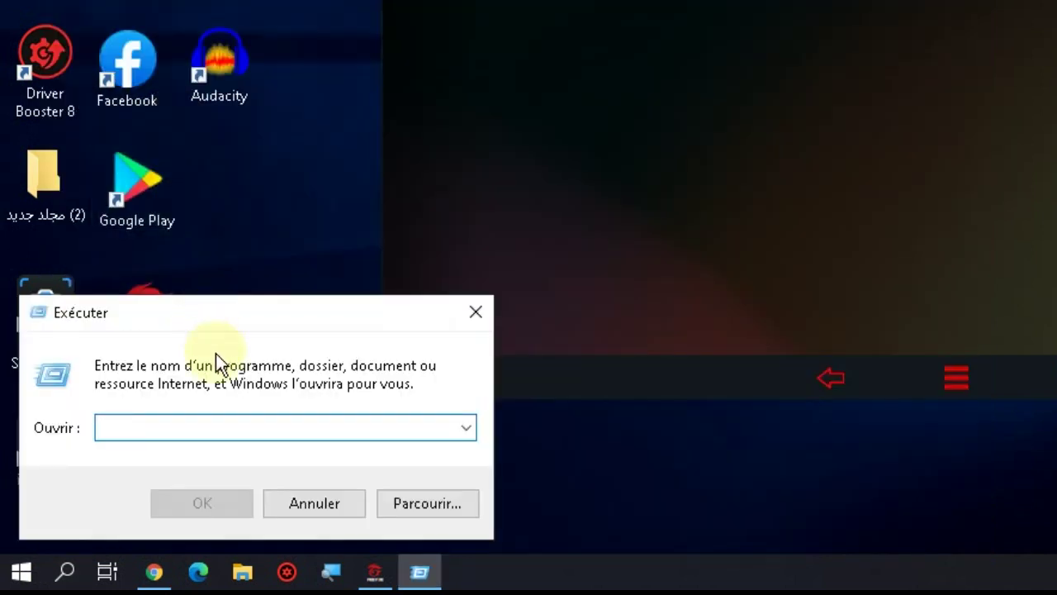
text(%)
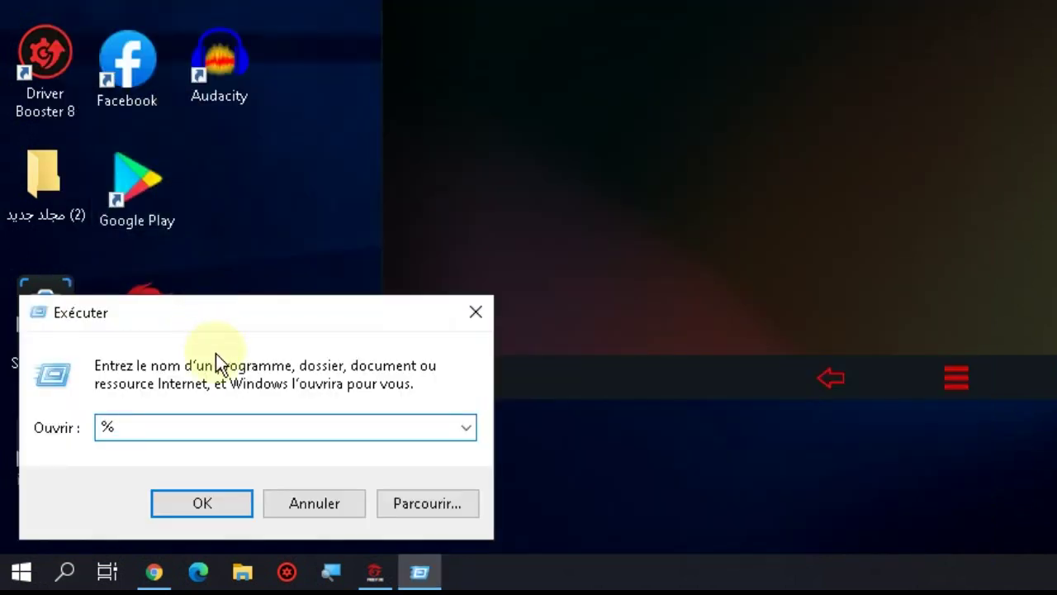
text(te)
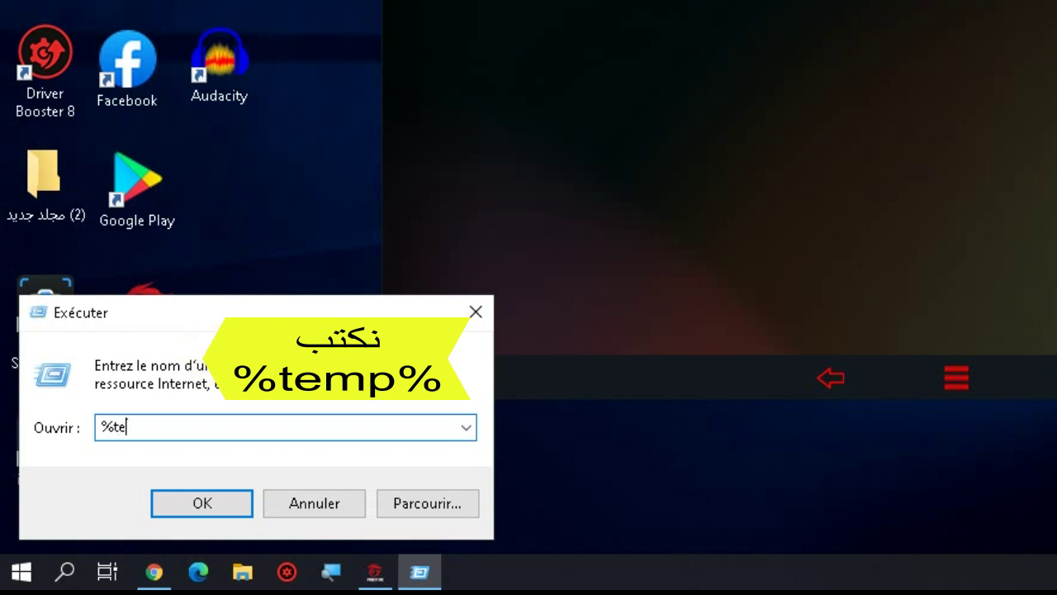
text(mp)
text(%)
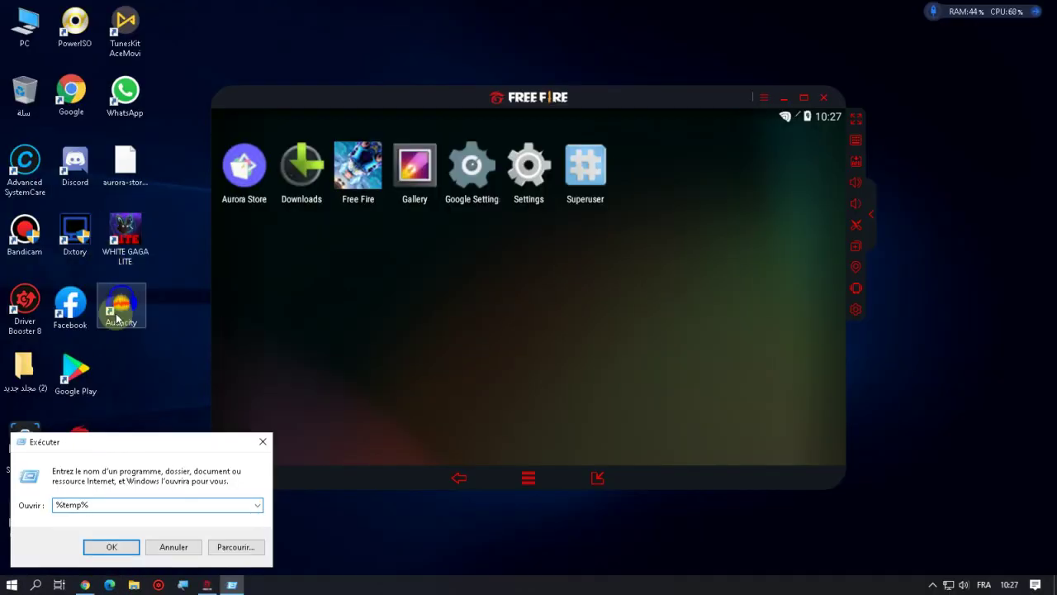
click(105, 545)
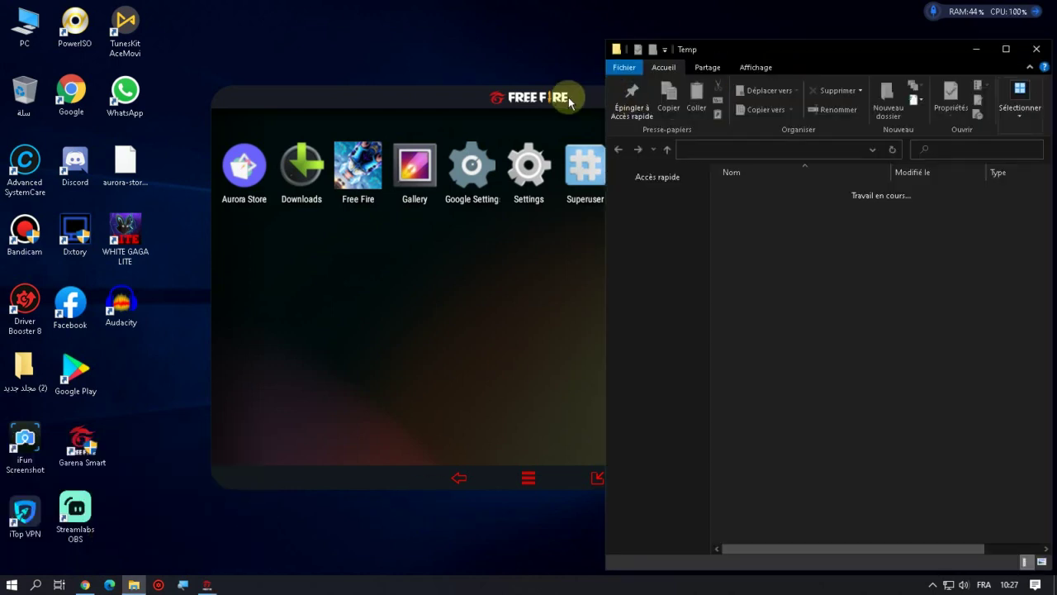
Step: Minimize the Free Fire emulator window and maximize the Temp folder window
click(568, 97)
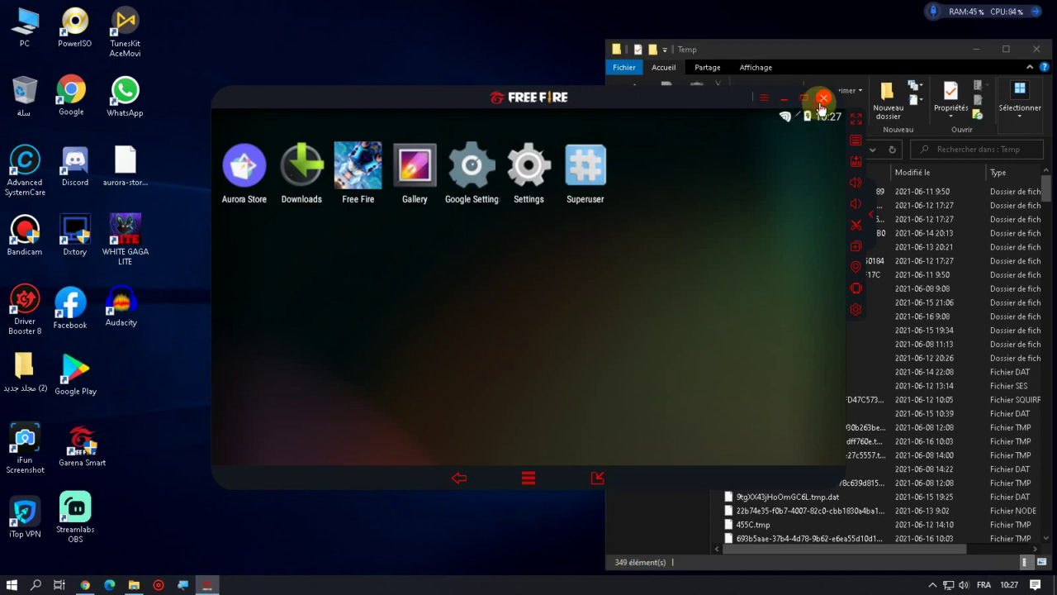
click(822, 99)
click(574, 337)
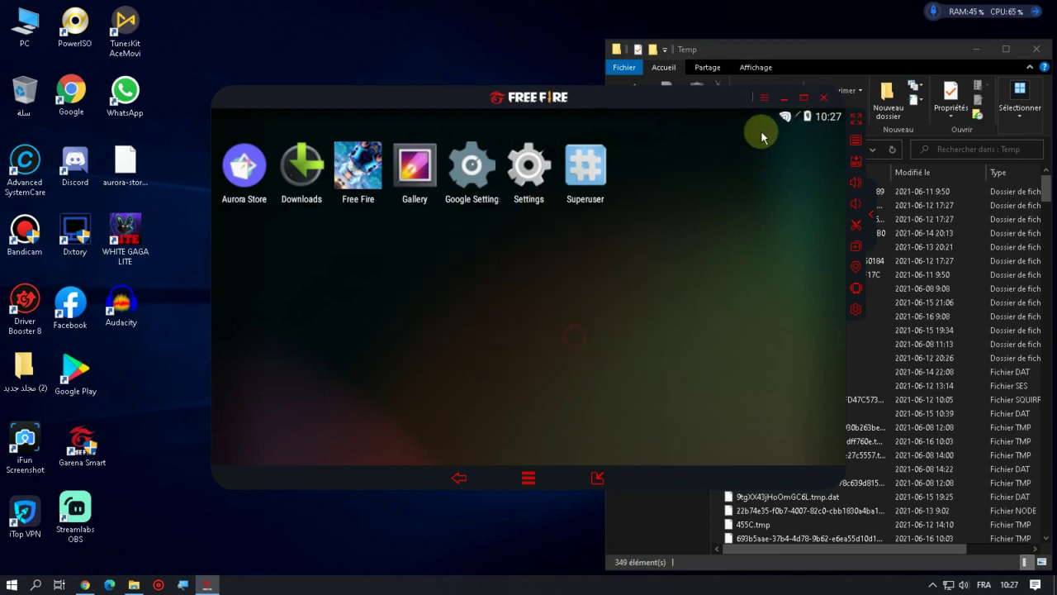
click(783, 102)
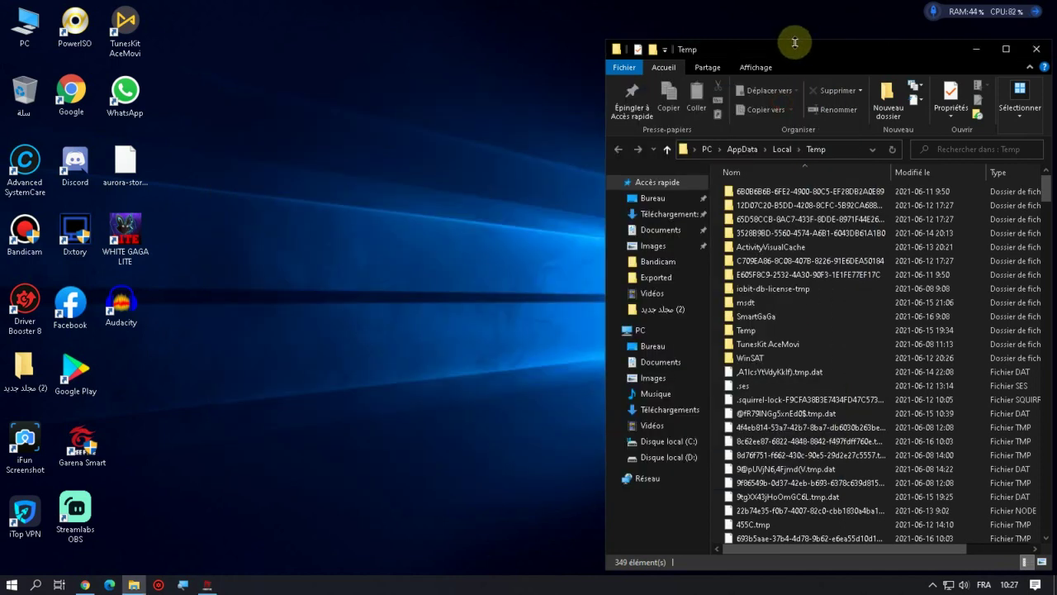
drag(750, 51, 608, 12)
click(864, 10)
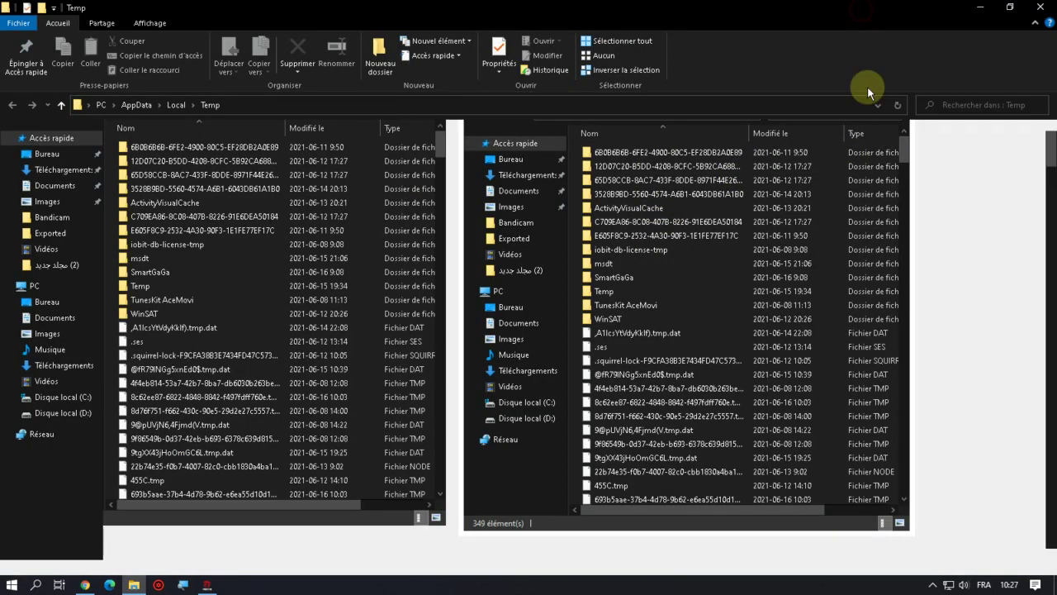
Step: Select all files and folders in the Temp folder and delete them
drag(516, 192, 683, 395)
click(684, 395)
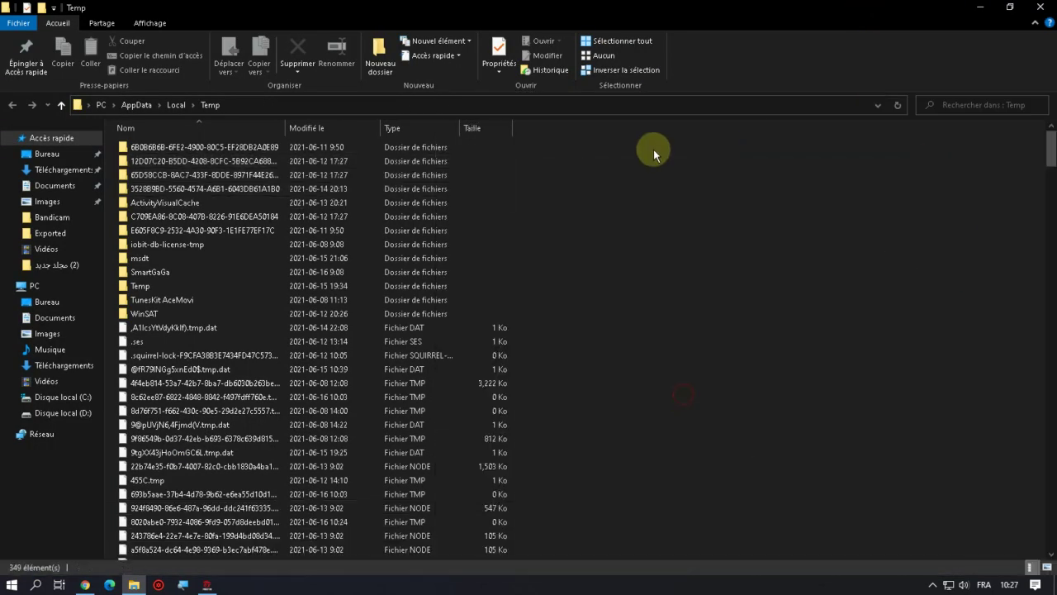
drag(619, 137, 309, 516)
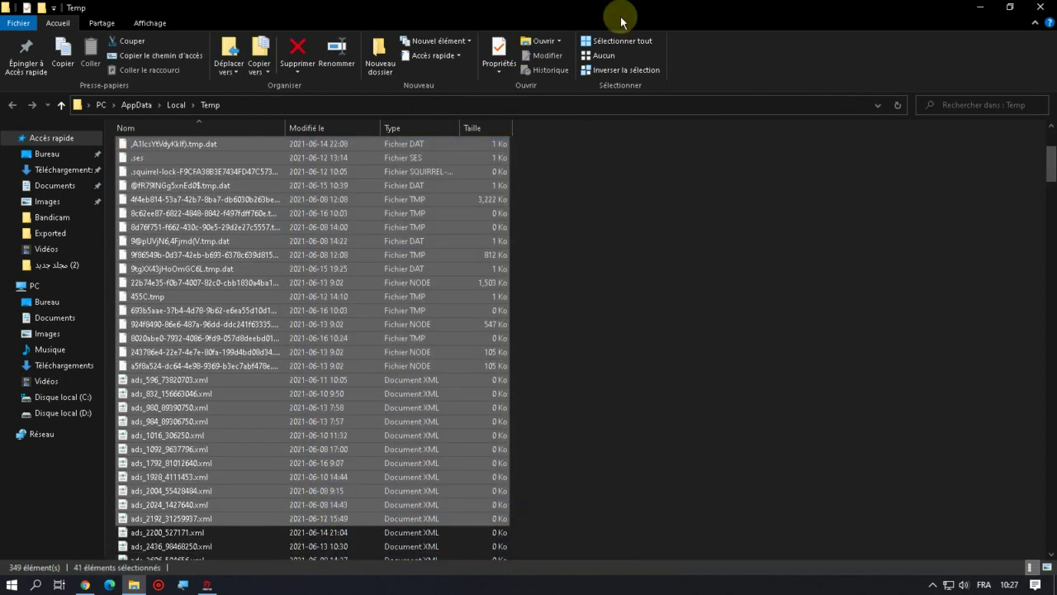
click(621, 38)
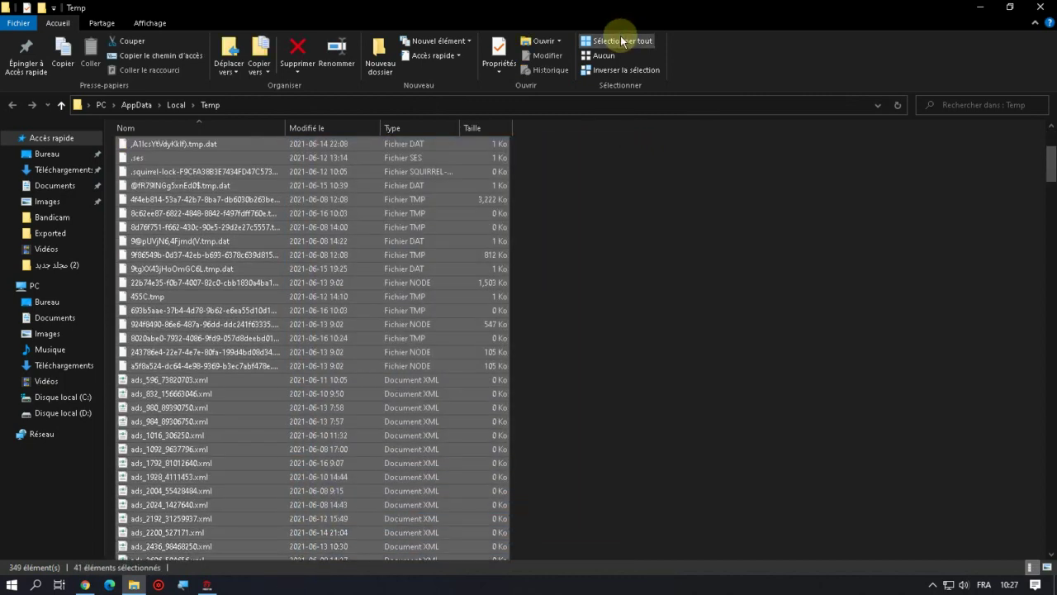
right_click(327, 364)
click(361, 303)
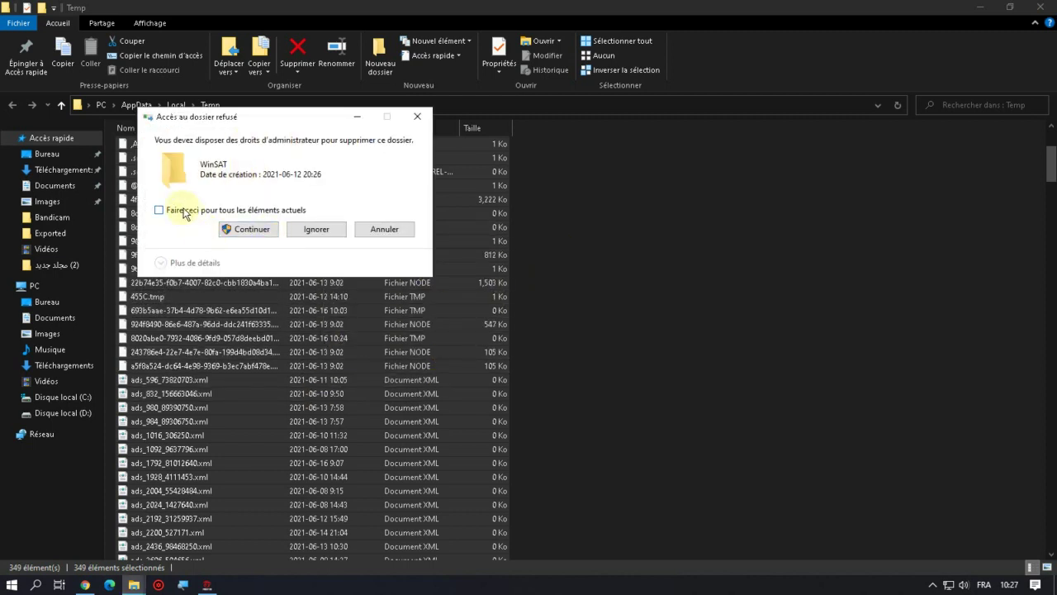
Step: Continue the WinSAT deletion with administrator rights, skip all files in use, and close the Temp folder window
click(271, 228)
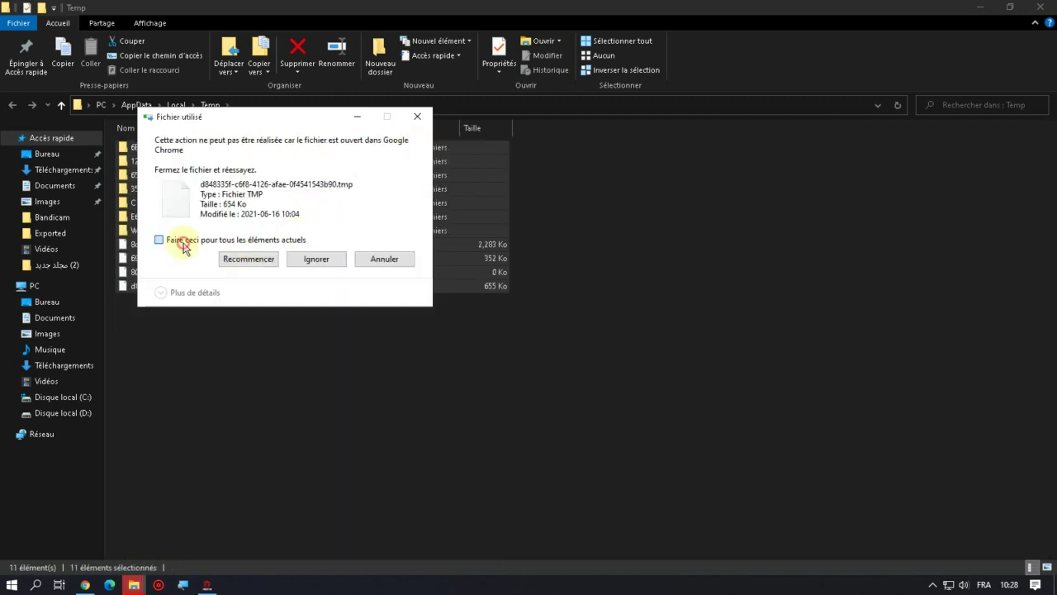
click(184, 246)
click(316, 259)
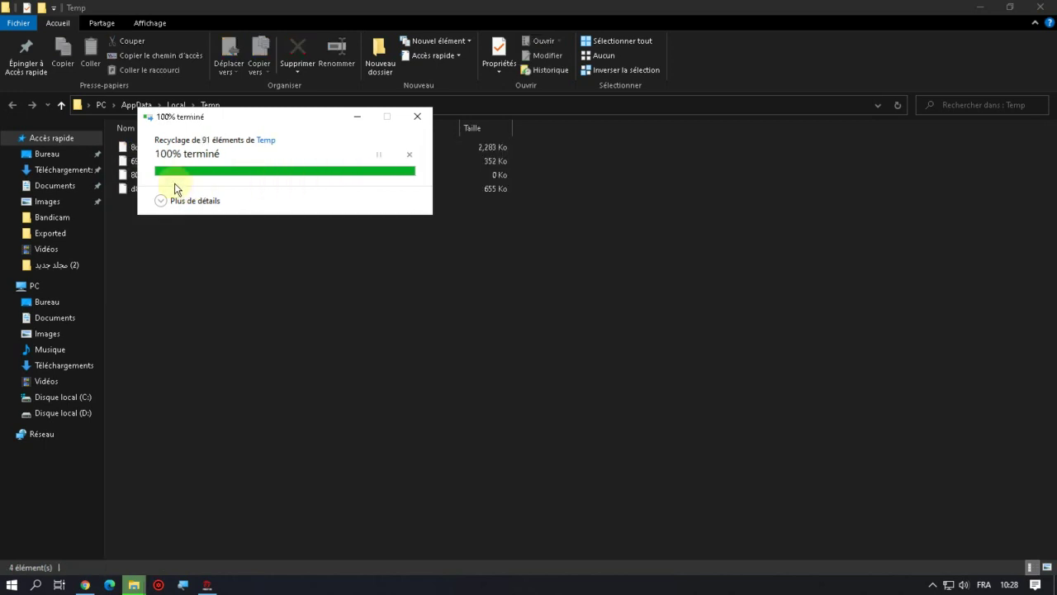
click(991, 6)
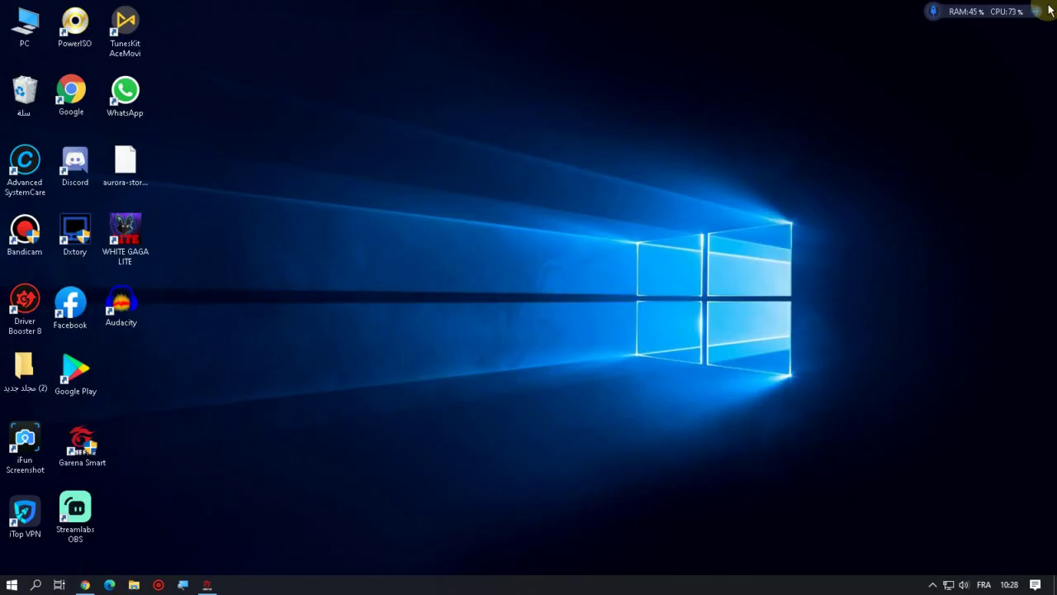
Step: Search Windows for "run" and open the Run dialog again
click(37, 583)
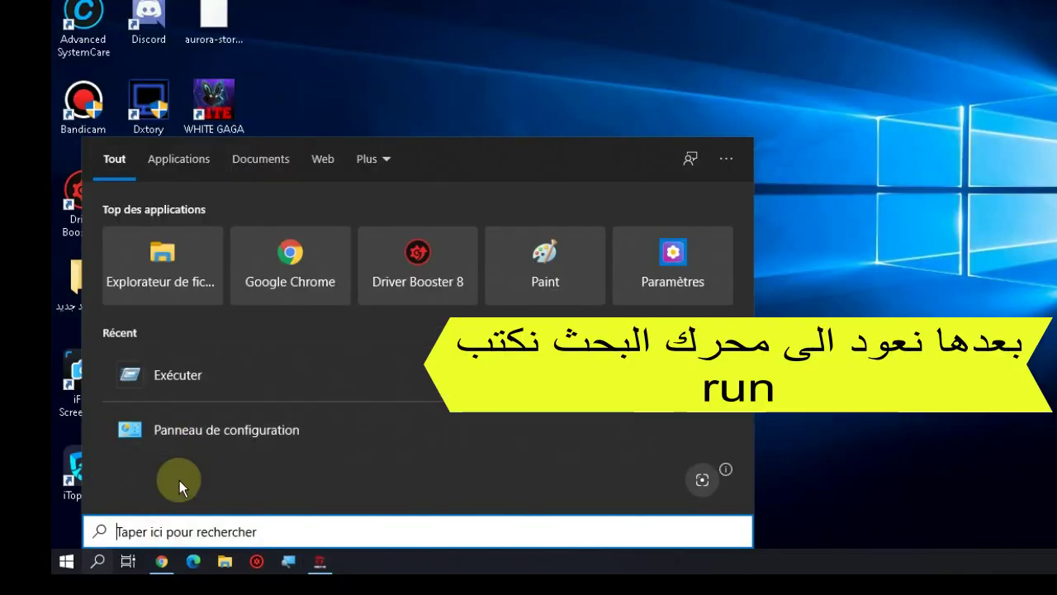
text(run)
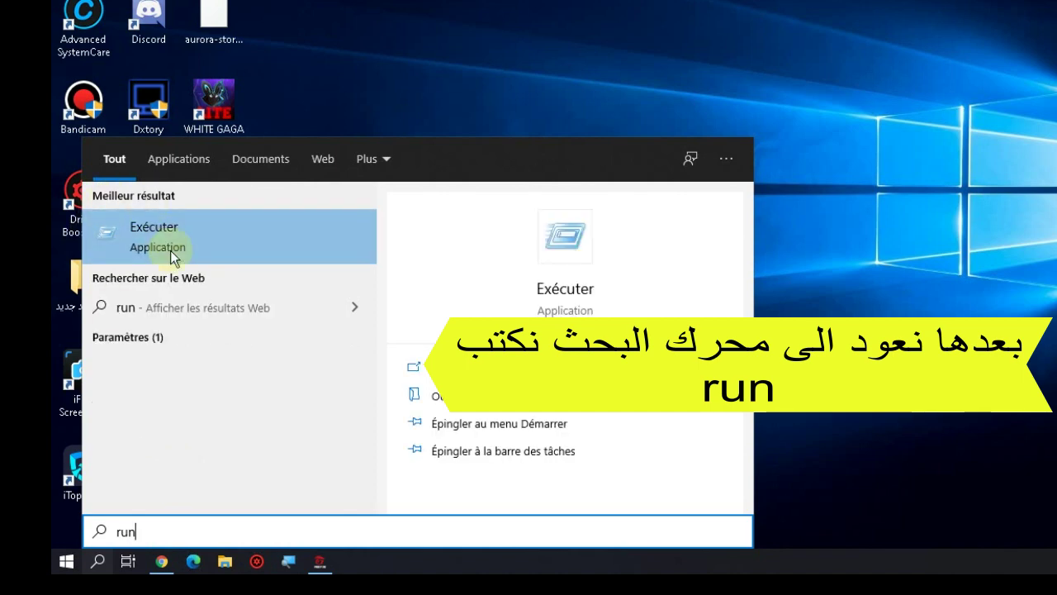
click(170, 251)
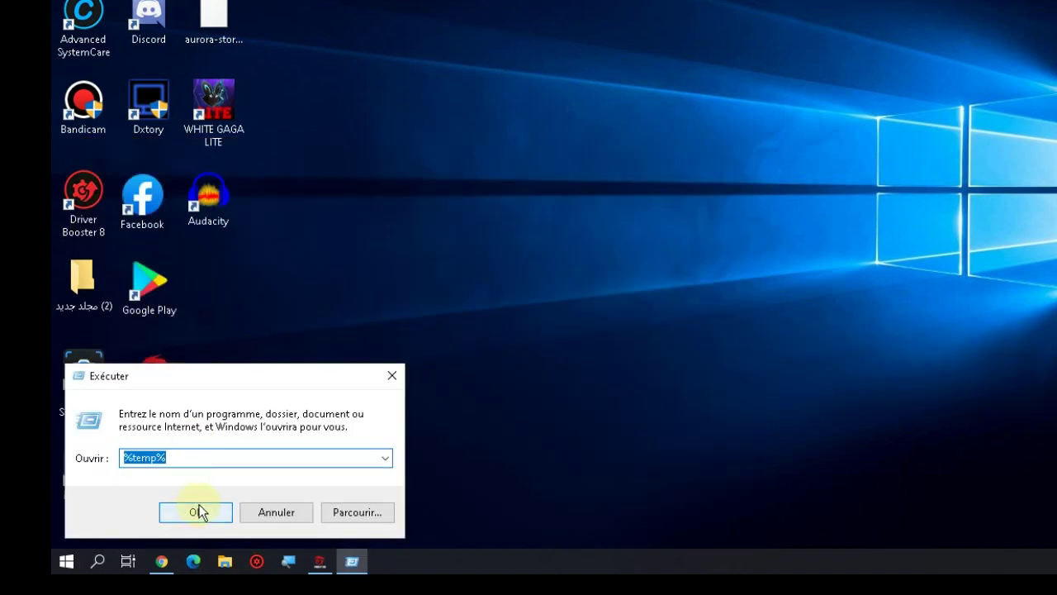
Step: Try to execute "prefeth" in the Run dialog in place of the previous command
key(BackSpace)
text(r)
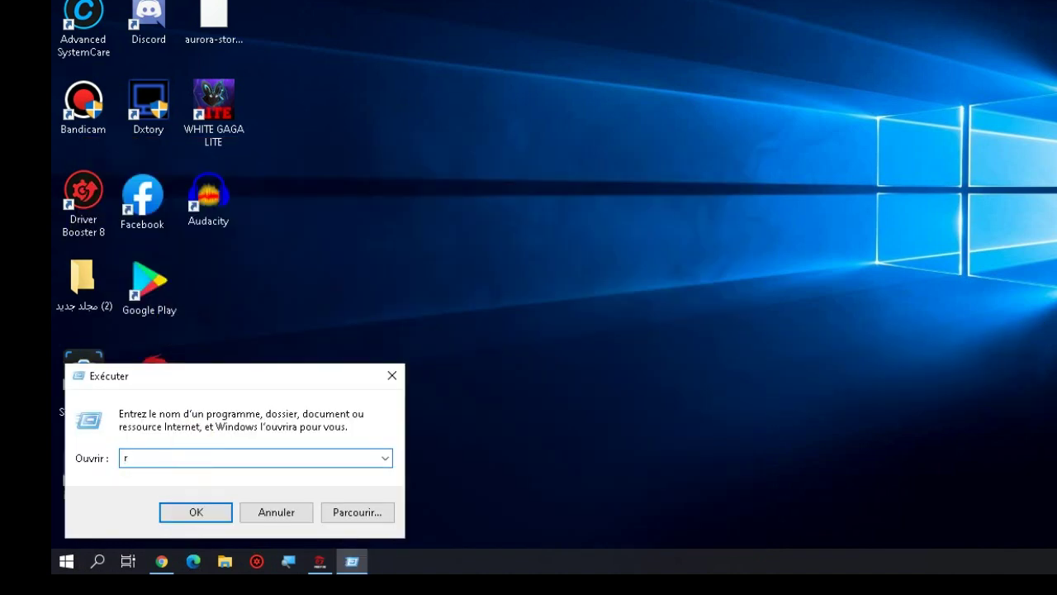
key(BackSpace)
text(prefeth)
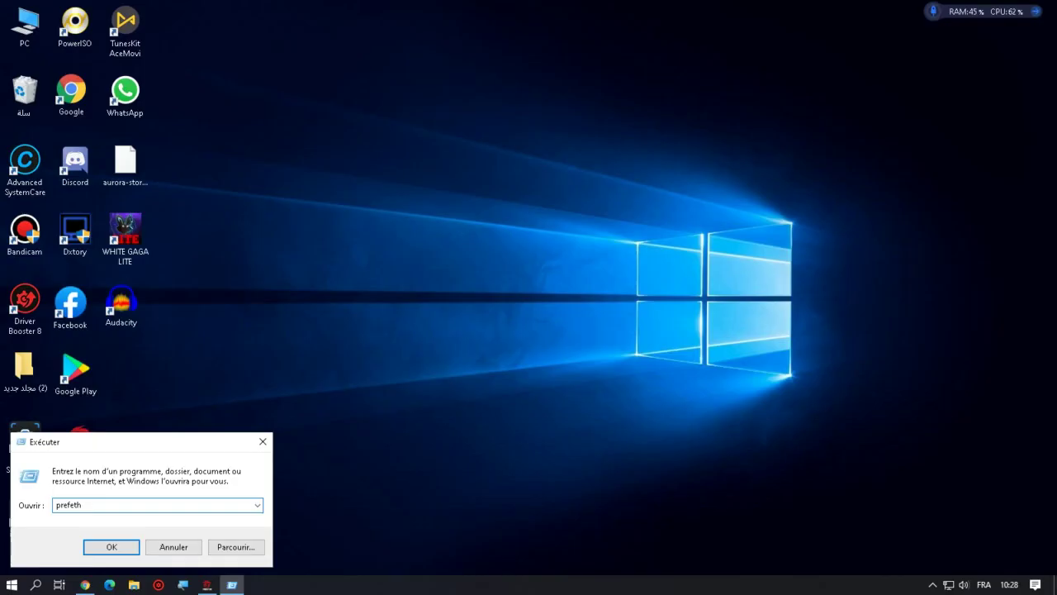
click(114, 541)
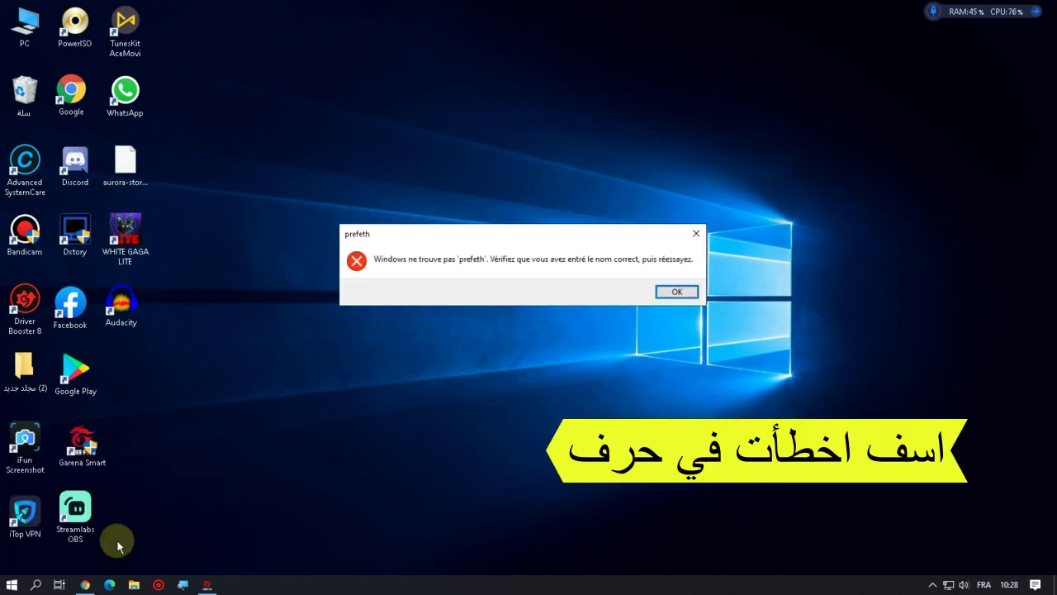
click(677, 293)
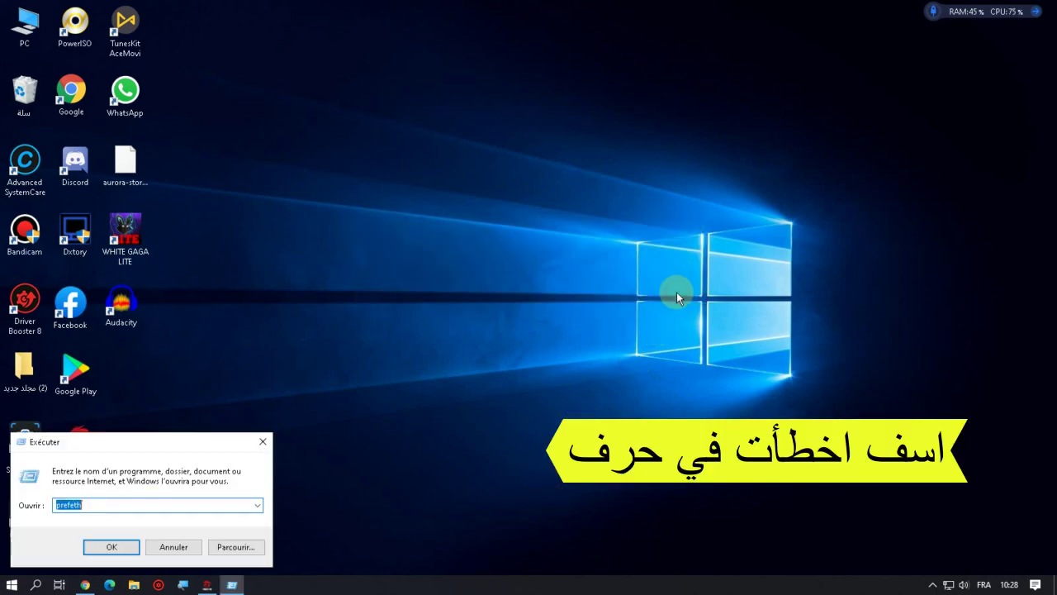
Step: Execute prefetch in the Run dialog and grant permanent access to the Prefetch folder
key(BackSpace)
text(pr)
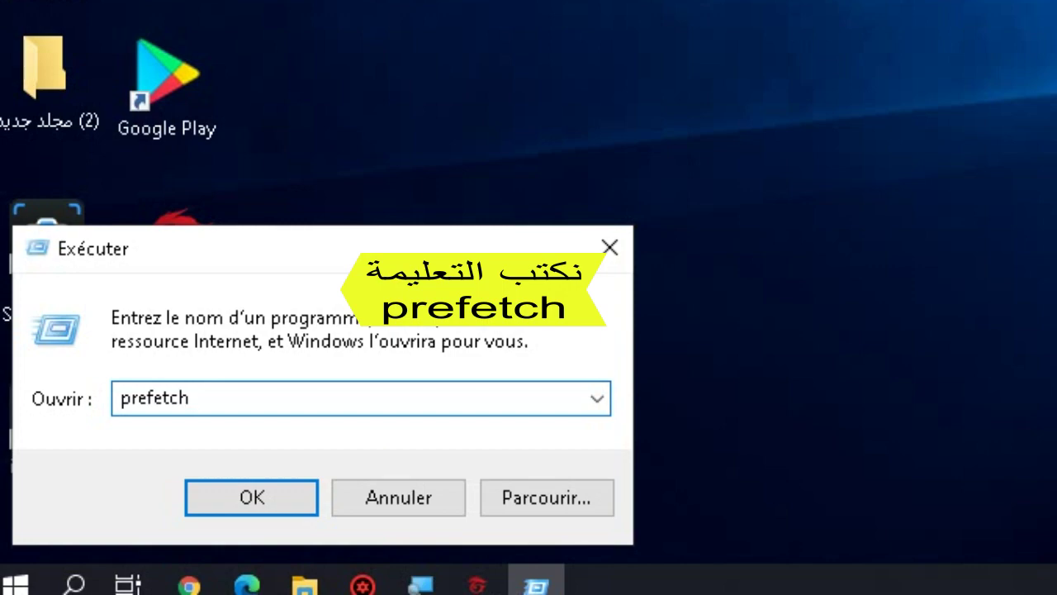
click(257, 511)
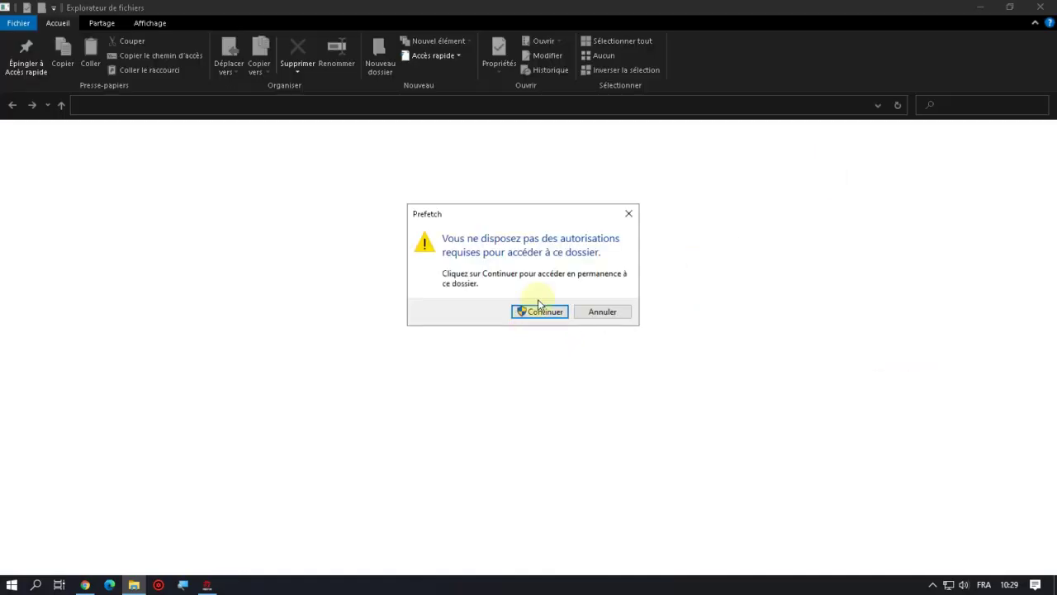
click(538, 313)
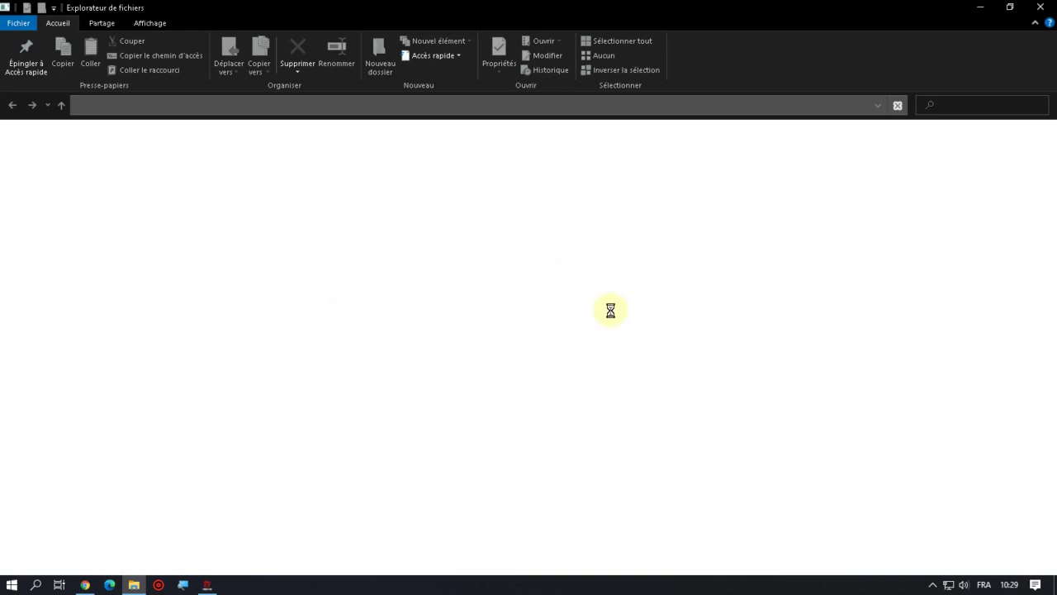
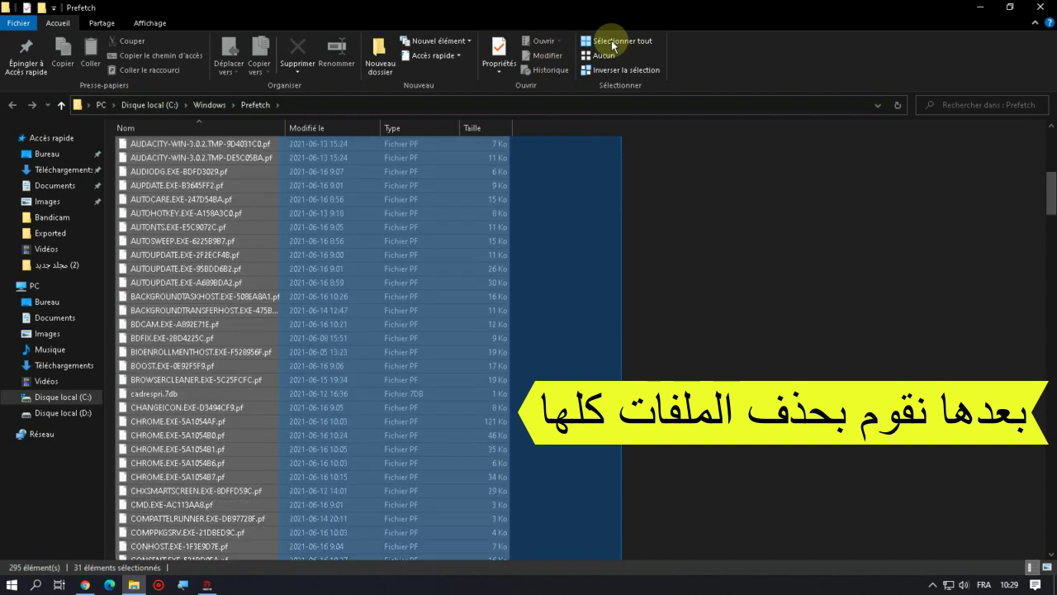
Step: Delete all files in the Prefetch folder, skipping all items in use, and close the folder window
key(shift+Down)
key(shift+Down)
key(shift+Down)
key(shift+Down)
key(shift+Down)
key(shift+Down)
key(shift+Down)
key(shift+Down)
key(shift+Down)
key(shift+Down)
key(shift+Down)
key(shift+Down)
key(shift+Down)
key(shift+Down)
key(shift+Down)
key(shift+Down)
key(shift+Down)
key(shift+Down)
key(shift+Down)
key(shift+Down)
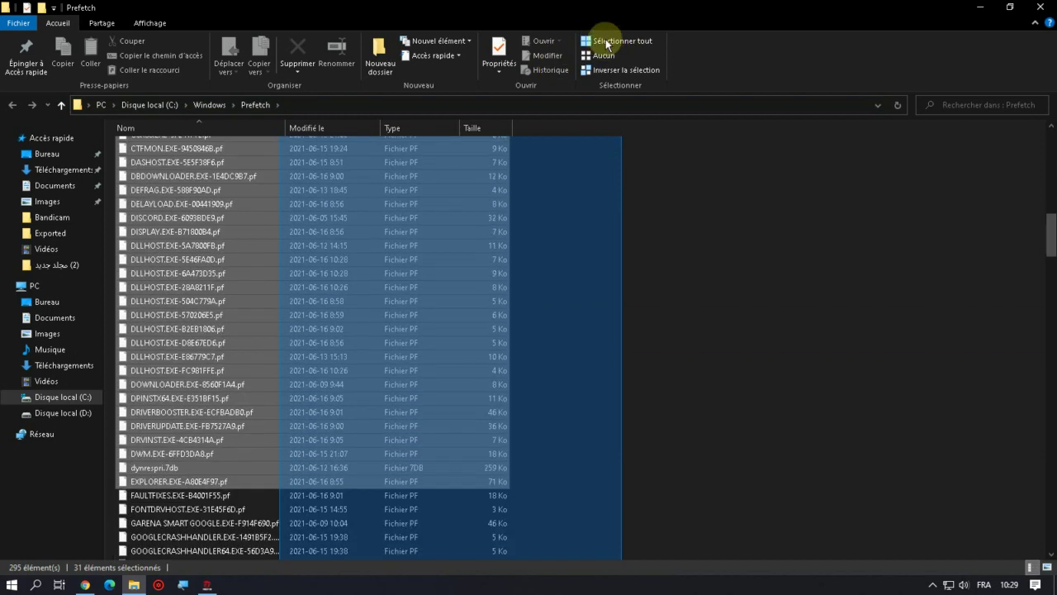
key(shift+Down)
key(shift+Down)
key(shift+Down)
key(shift+Down)
key(shift+Down)
key(shift+Down)
key(shift+Down)
key(shift+Down)
key(shift+Down)
key(shift+Down)
key(shift+Down)
key(shift+Down)
key(shift+Down)
key(shift+Down)
key(shift+Down)
key(shift+Down)
key(shift+Down)
key(shift+Down)
key(shift+Down)
key(shift+Down)
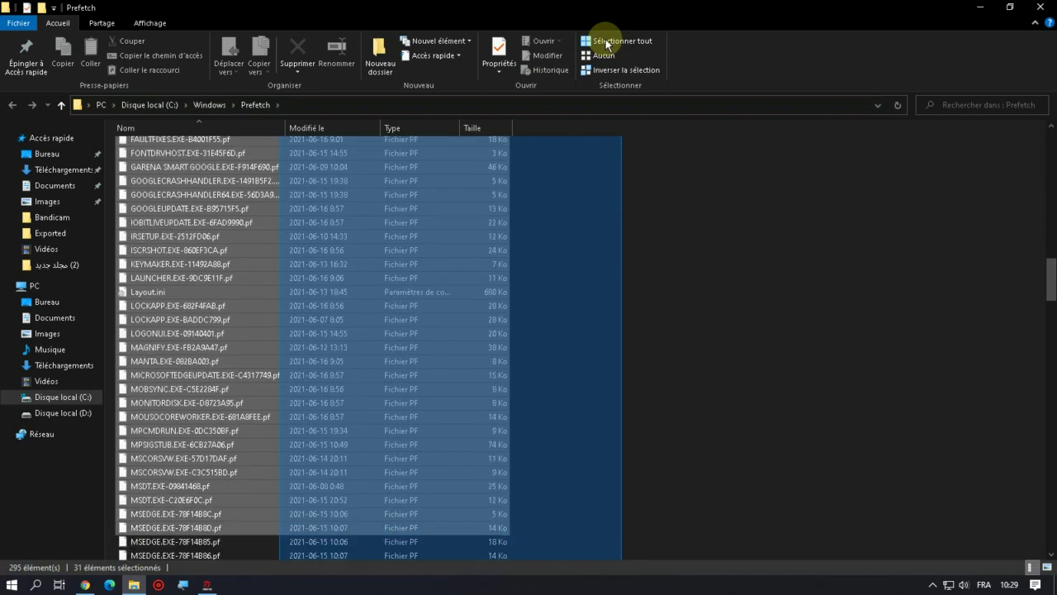
key(shift+Down)
key(shift+Down)
key(shift+Down)
key(shift+Down)
key(shift+Down)
key(shift+Down)
key(shift+Down)
key(shift+Down)
key(shift+Down)
key(shift+Down)
key(shift+Down)
key(shift+Down)
key(shift+Down)
key(shift+Down)
key(shift+Down)
key(shift+Down)
key(shift+Down)
key(shift+Down)
key(shift+Down)
key(shift+Down)
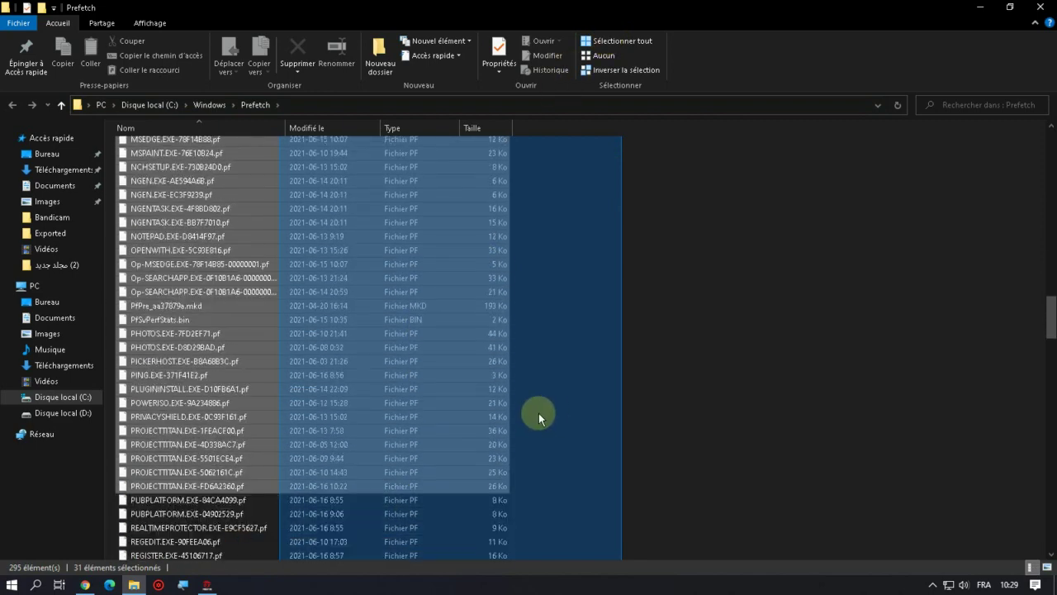
key(shift+Down)
key(shift+Down)
key(shift+Down)
key(shift+Down)
key(shift+Down)
key(shift+Down)
key(shift+Down)
key(shift+Down)
key(shift+Down)
key(shift+Down)
key(shift+Down)
key(shift+Down)
key(shift+Down)
key(shift+Down)
key(shift+Down)
key(shift+Down)
key(shift+Down)
key(shift+Down)
key(shift+Down)
key(shift+Down)
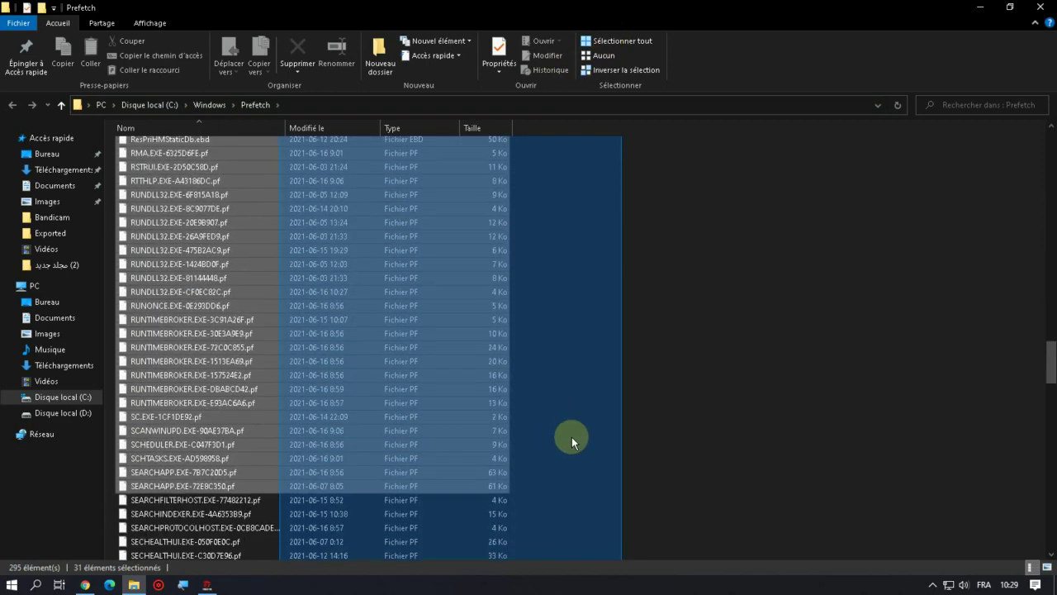
key(shift+Down)
key(shift+Down)
key(shift+Down)
key(shift+Down)
key(shift+Down)
key(shift+Down)
key(shift+Down)
key(shift+Down)
key(shift+Down)
key(shift+Down)
key(shift+Down)
key(shift+Down)
key(shift+Down)
key(shift+Down)
key(shift+Down)
key(shift+Down)
key(shift+Down)
key(shift+Down)
key(shift+Down)
key(shift+Down)
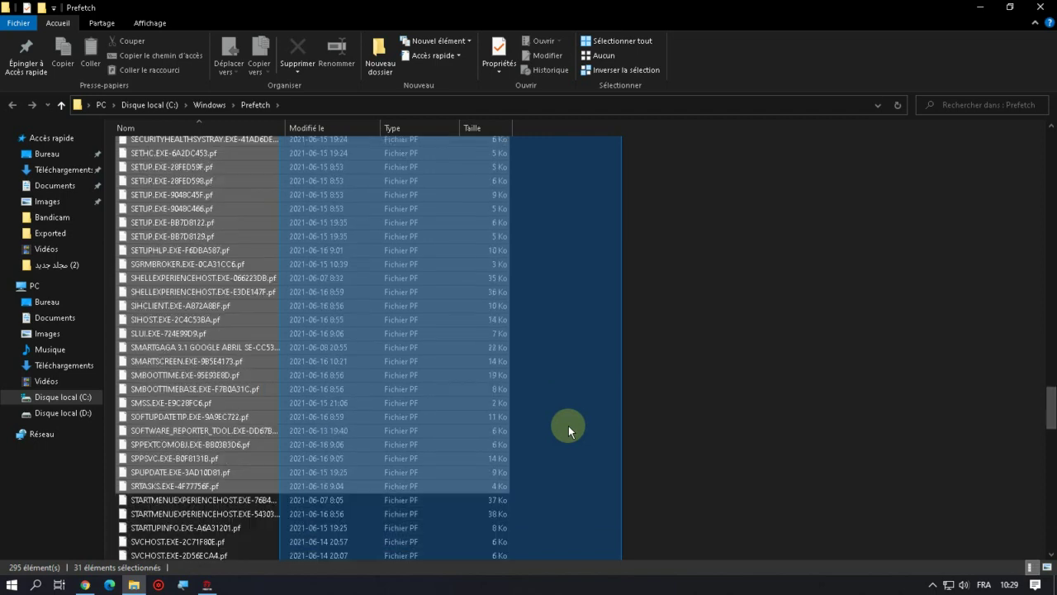
key(shift+Down)
key(shift+Down)
key(shift+Down)
key(shift+Down)
key(shift+Down)
key(shift+Down)
key(shift+Down)
key(shift+Down)
key(shift+Down)
key(shift+Down)
key(shift+Down)
key(shift+Down)
key(shift+Down)
key(shift+Down)
key(shift+Down)
key(shift+Down)
key(shift+Down)
key(shift+Down)
key(shift+Down)
key(shift+Down)
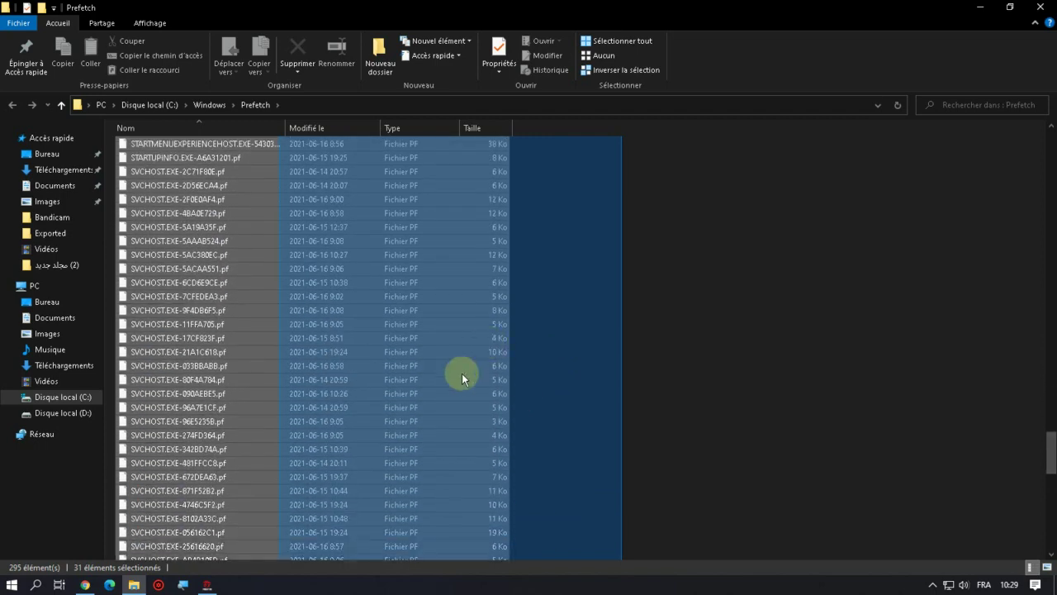
key(shift+Down)
key(shift+Down)
key(shift+Down)
key(shift+Down)
key(shift+Down)
key(shift+Down)
key(shift+Down)
key(shift+Down)
key(shift+Down)
key(shift+Down)
key(shift+Down)
key(shift+Down)
key(shift+Down)
key(shift+Down)
key(shift+Down)
key(shift+Down)
key(shift+Down)
key(shift+Down)
key(shift+Down)
key(shift+Down)
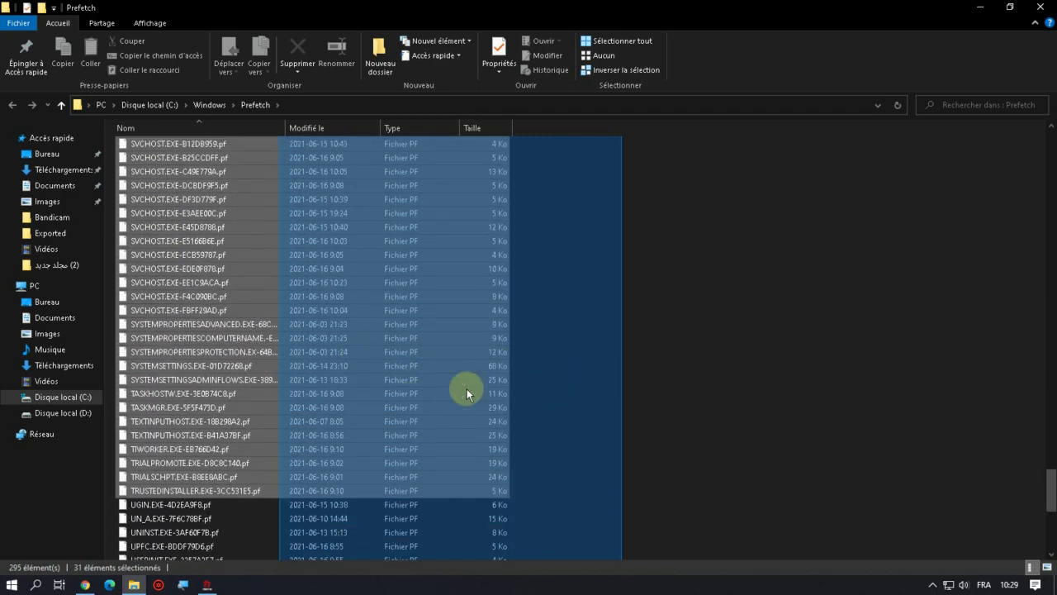
drag(533, 408, 384, 377)
right_click(385, 344)
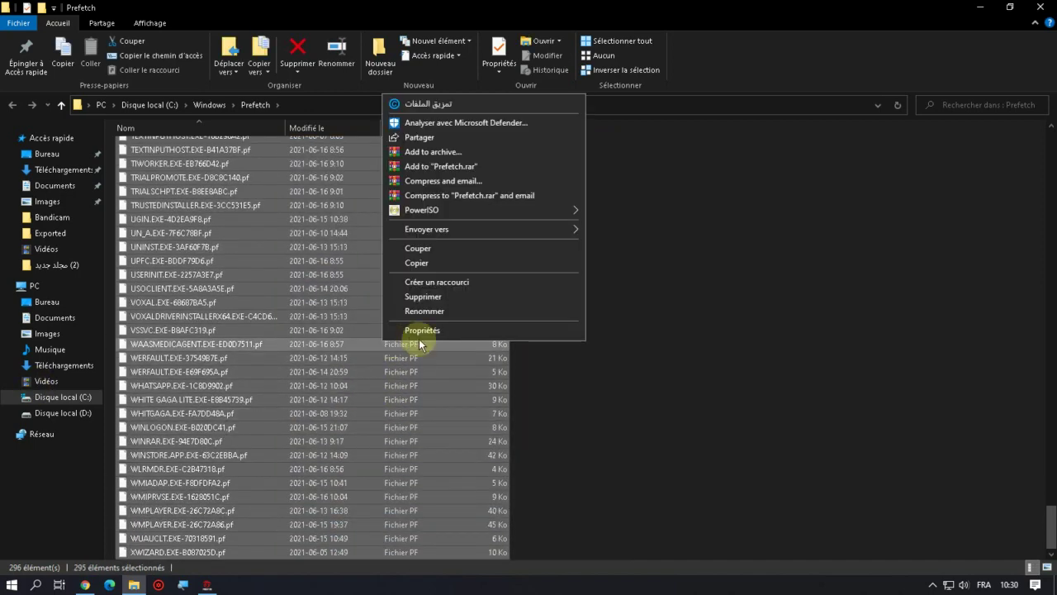
click(454, 297)
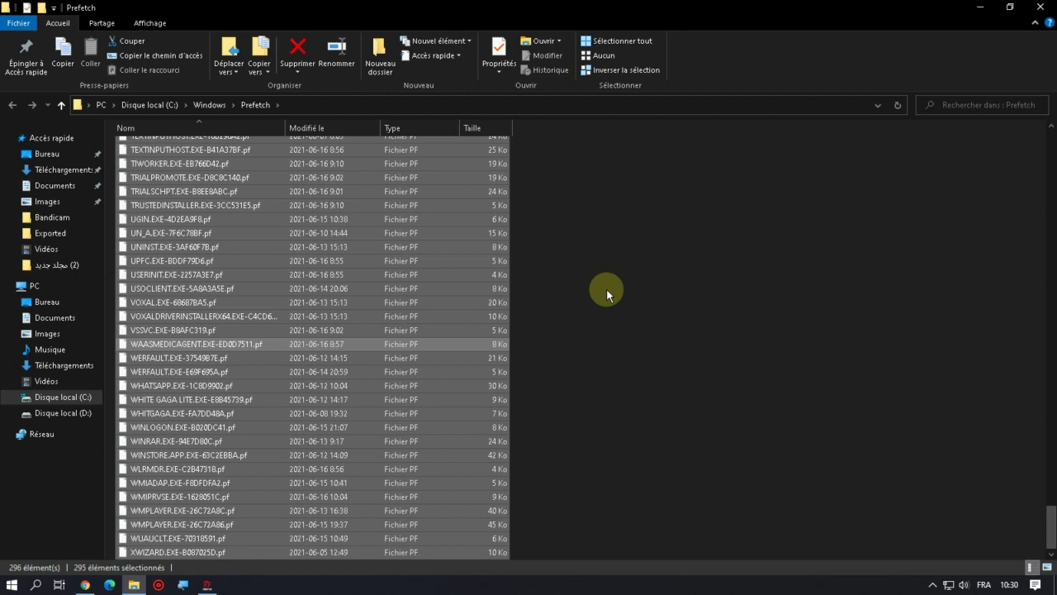
key(Delete)
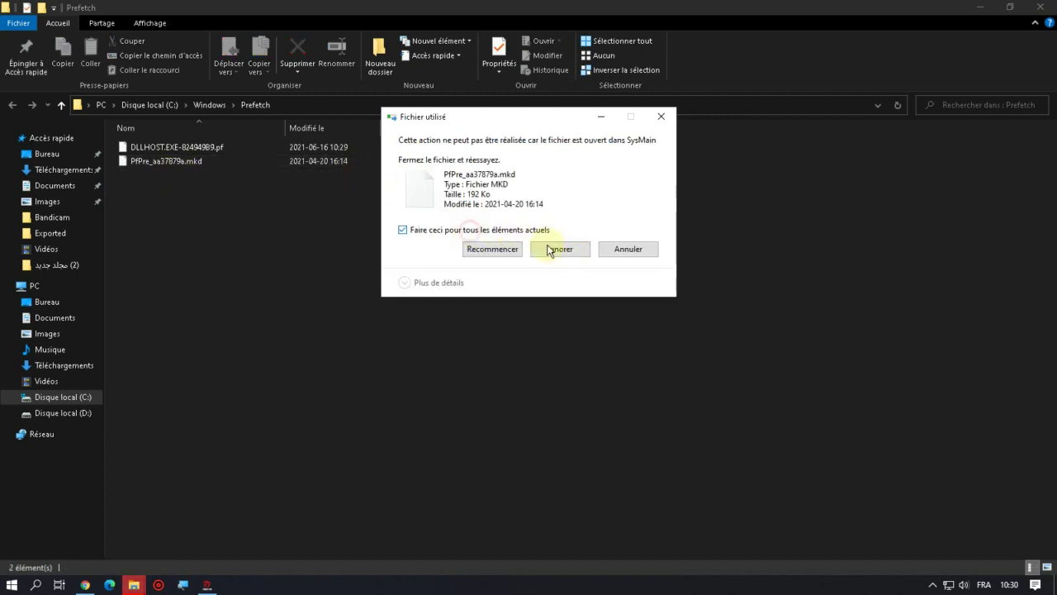
click(551, 250)
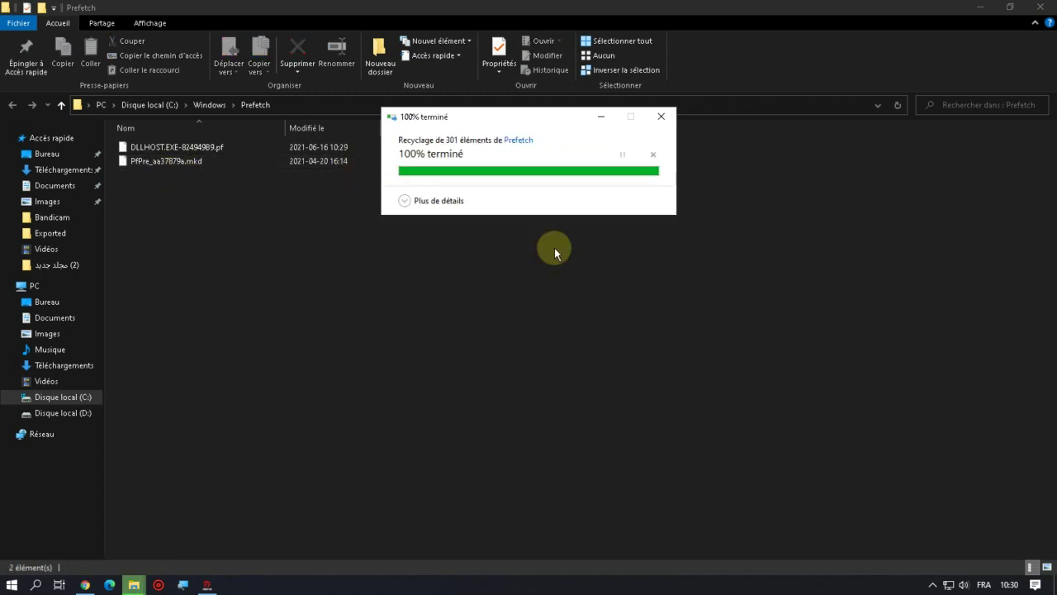
click(1040, 7)
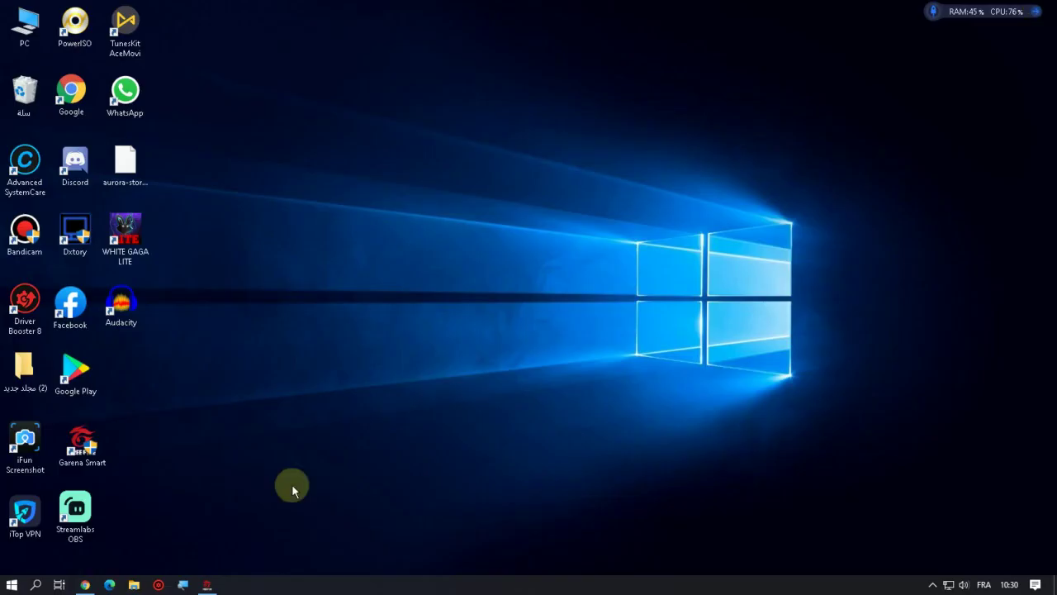
Step: Switch to the Free Fire emulator and open Developer options in its Android settings
click(209, 584)
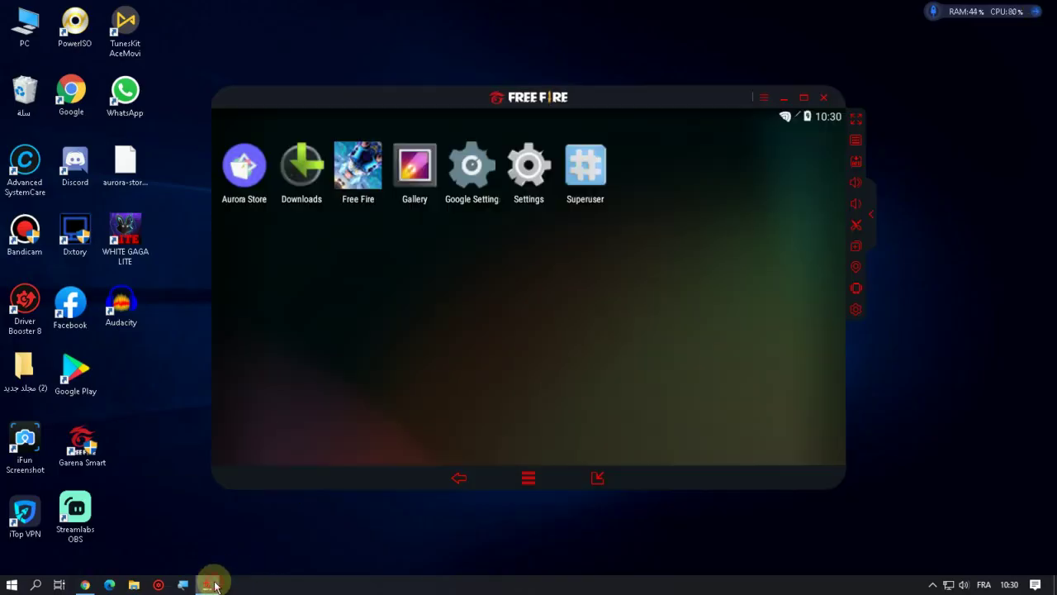
click(530, 169)
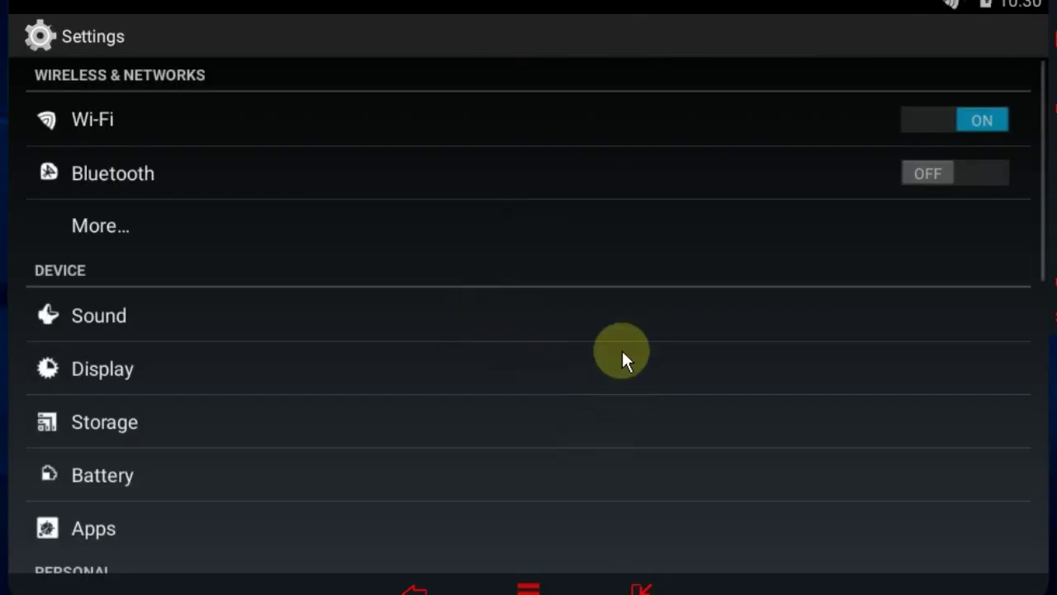
scroll(588, 334, down, 2)
scroll(621, 321, down, 5)
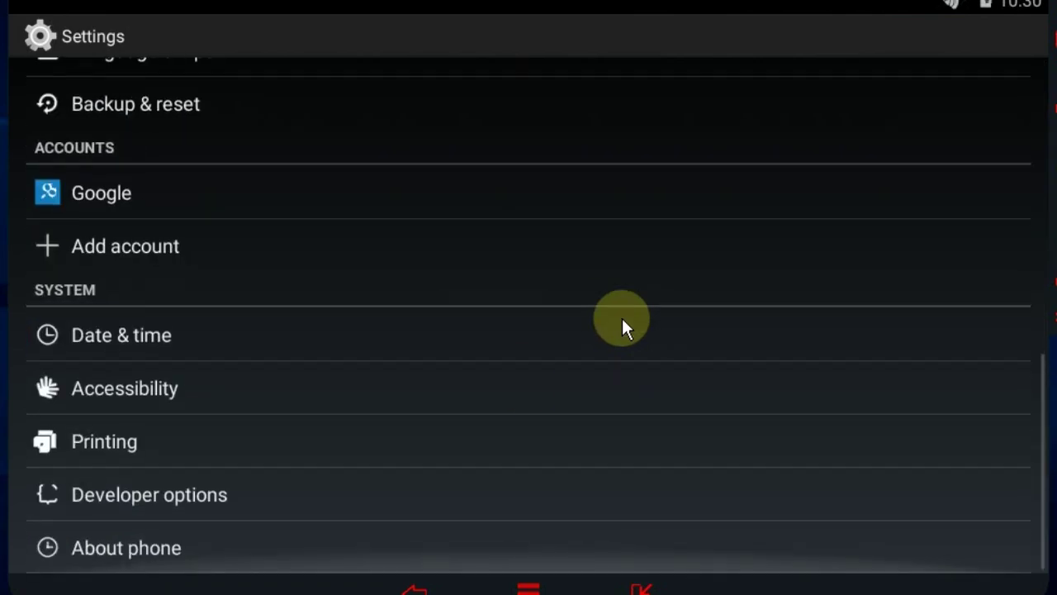
click(72, 497)
Step: Turn animation off for the window animation scale, transition animation scale and animator duration scale
scroll(760, 215, down, 10)
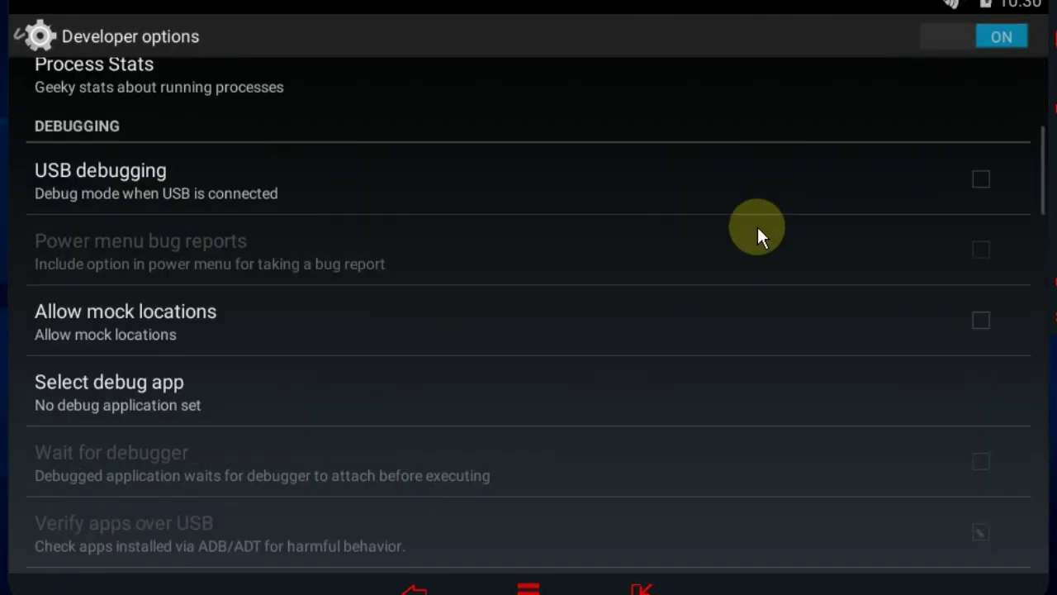
scroll(652, 463, up, 3)
scroll(599, 347, up, 2)
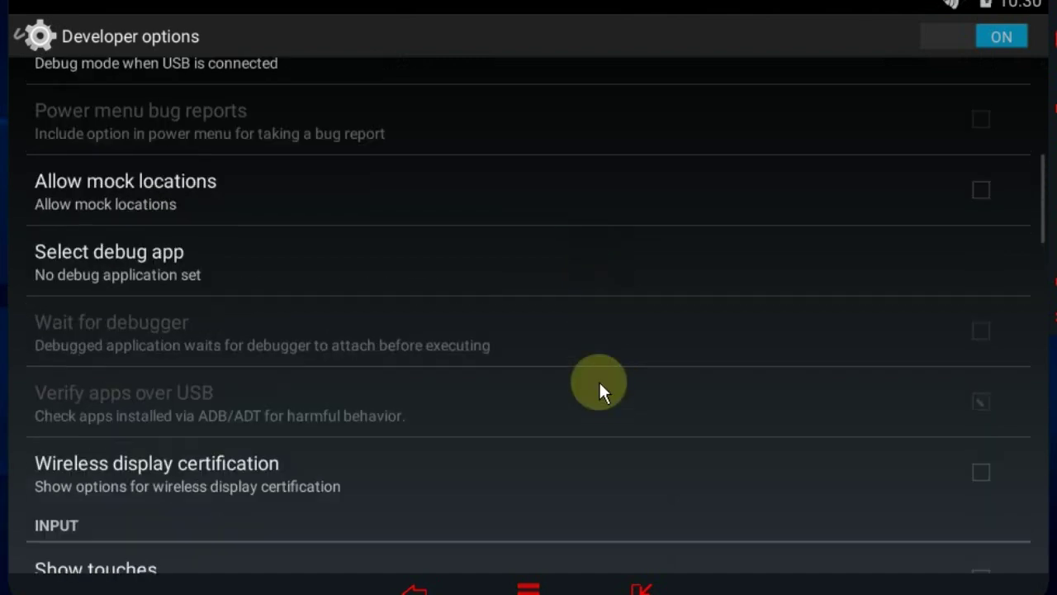
scroll(580, 228, down, 10)
scroll(444, 240, down, 2)
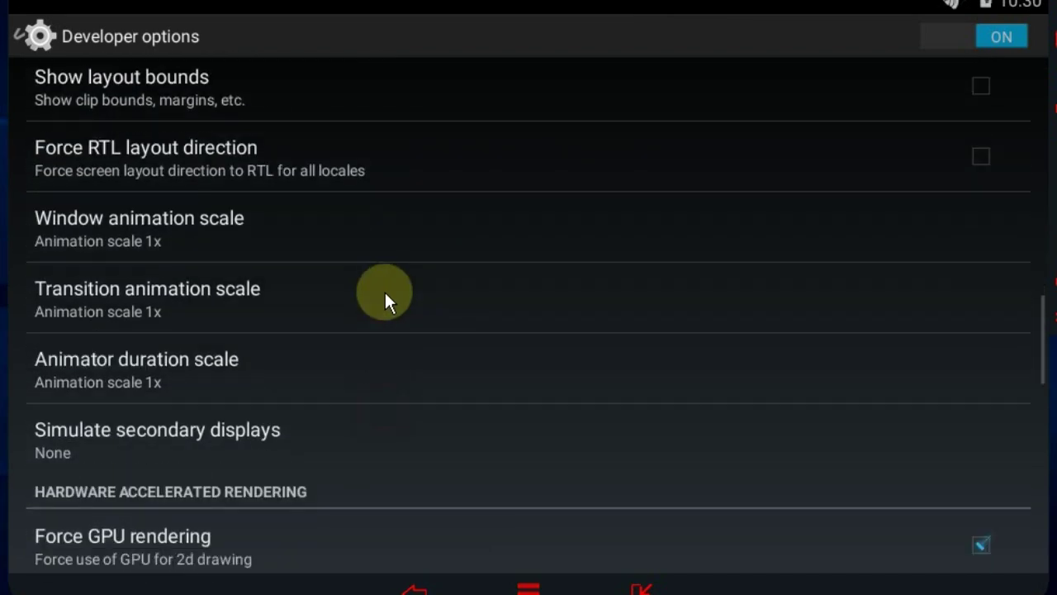
click(279, 209)
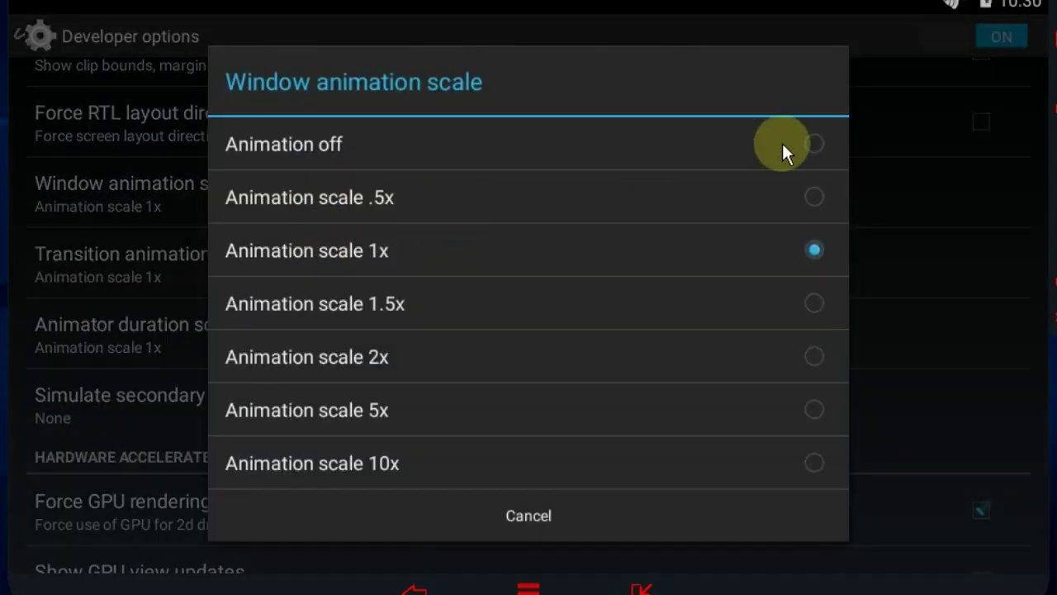
click(823, 142)
click(182, 266)
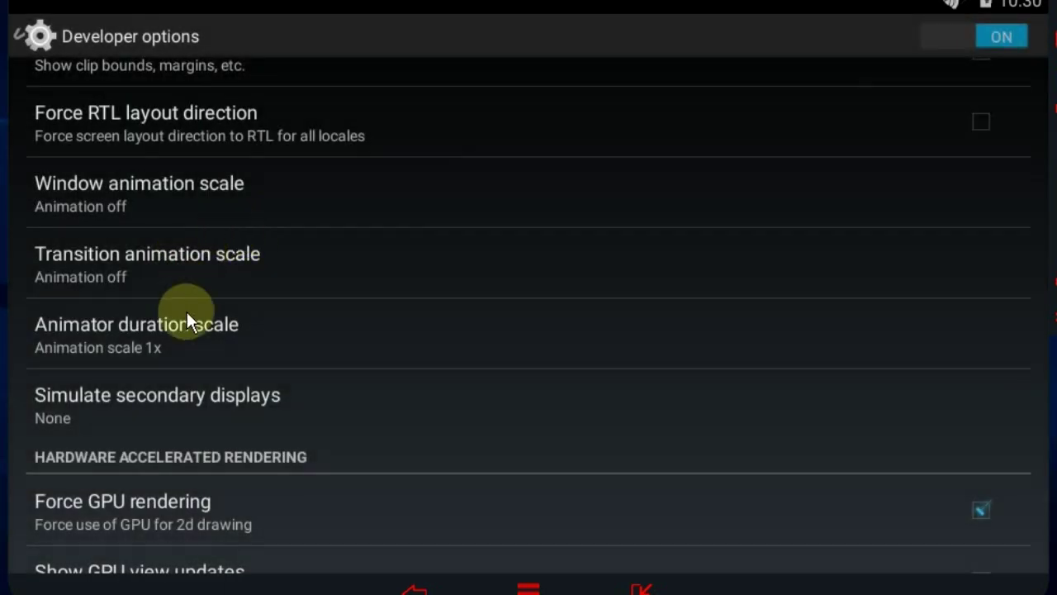
click(200, 349)
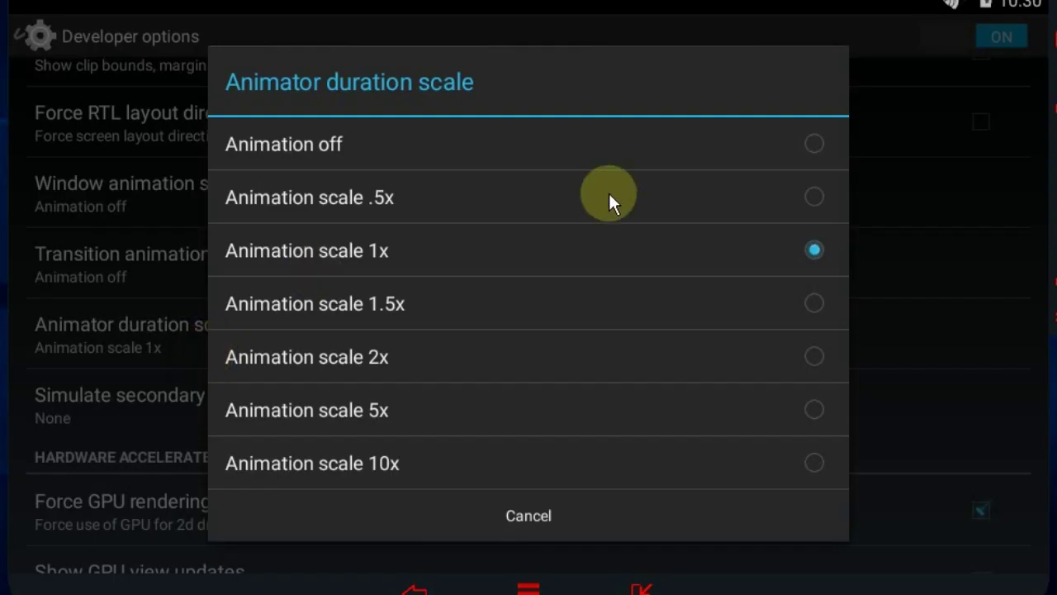
click(807, 146)
Step: Enable Don't keep activities in the Apps section and leave Developer options
drag(319, 364, 323, 89)
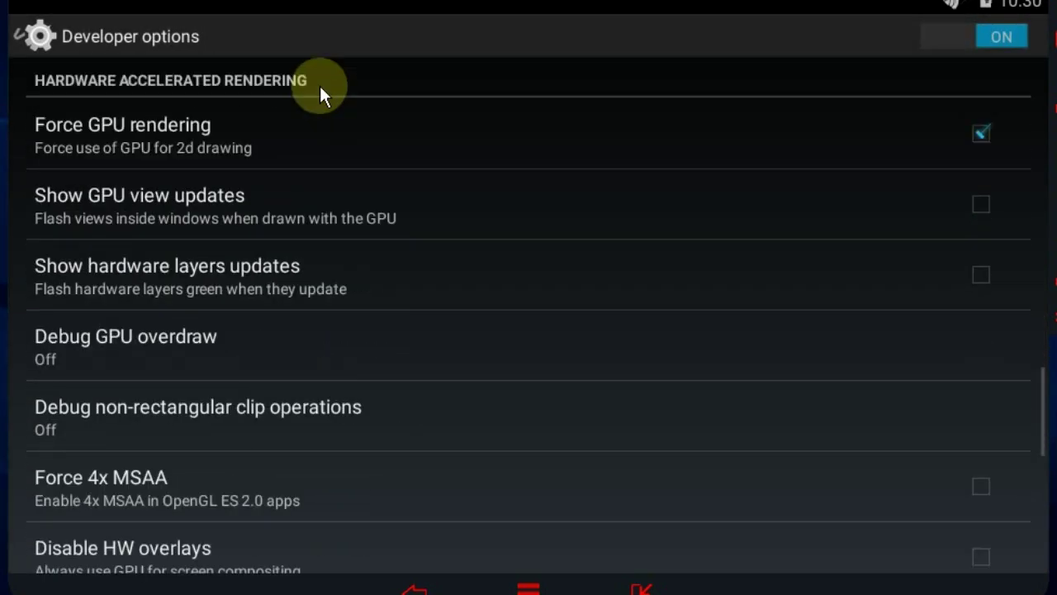
drag(399, 497, 450, 232)
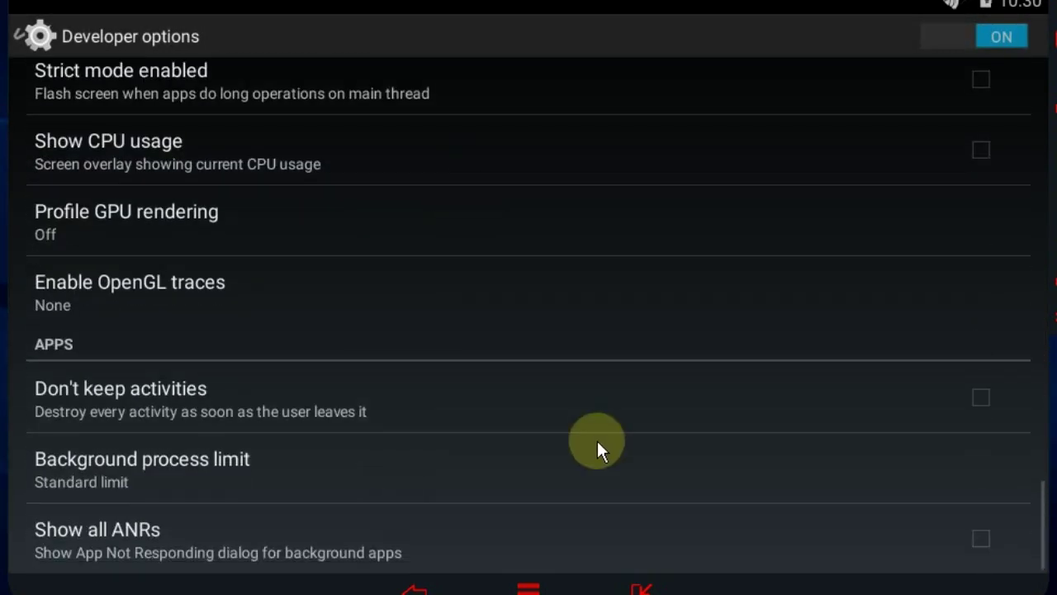
click(982, 400)
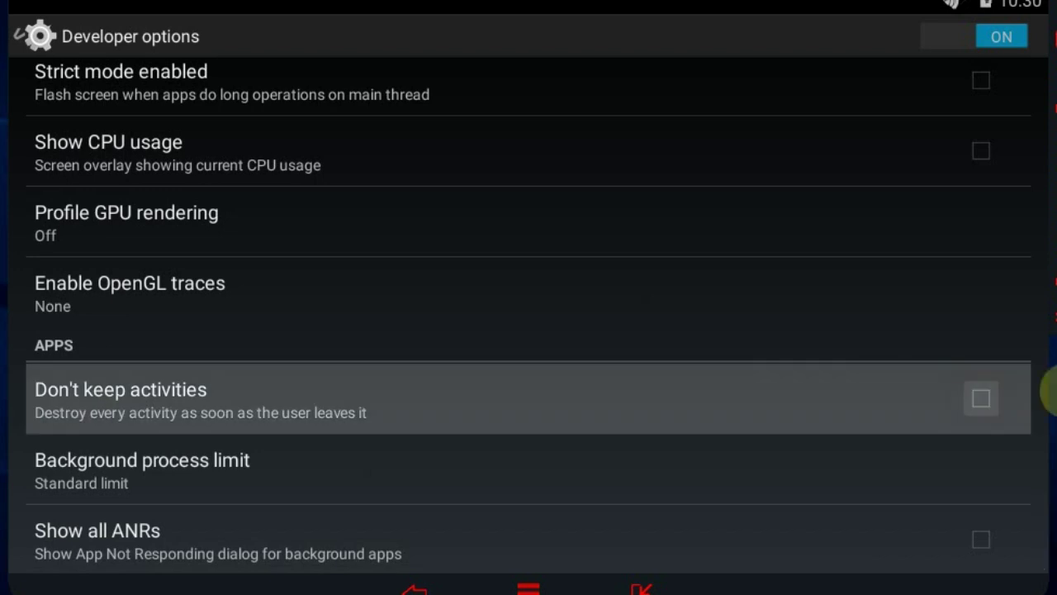
click(415, 589)
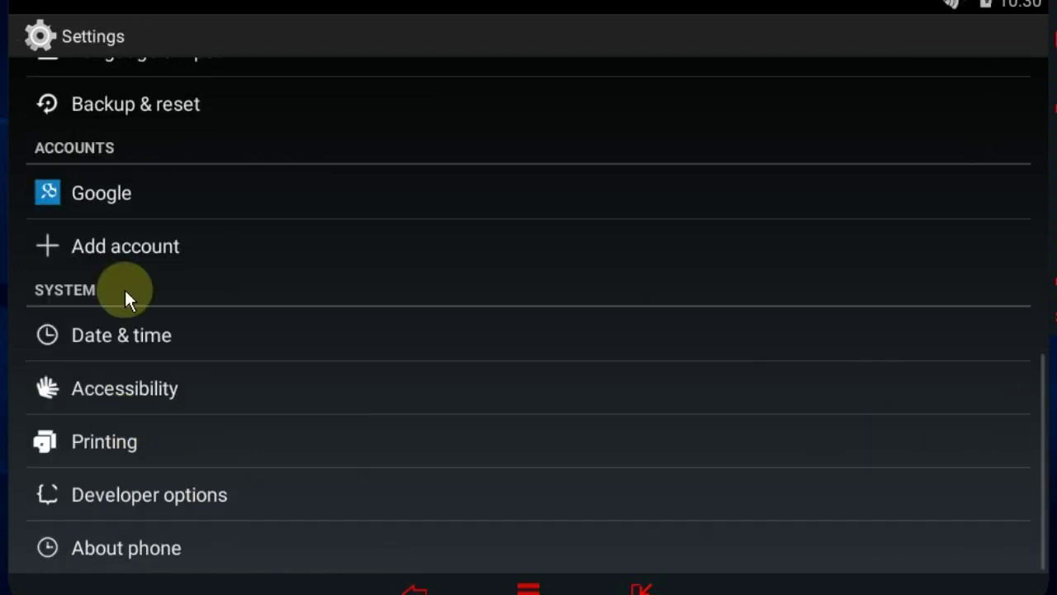
click(125, 193)
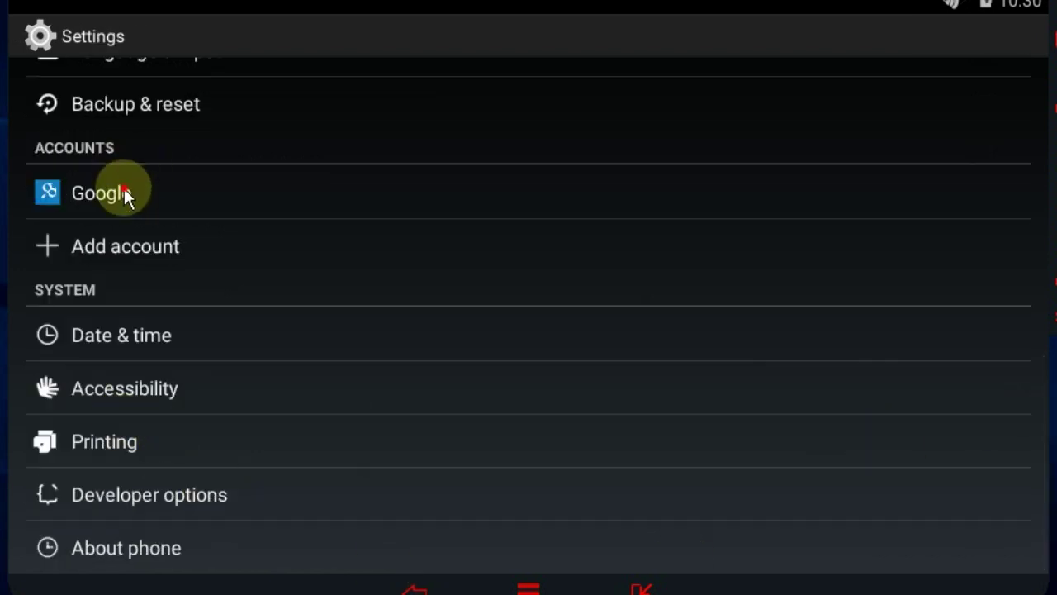
click(407, 588)
click(760, 266)
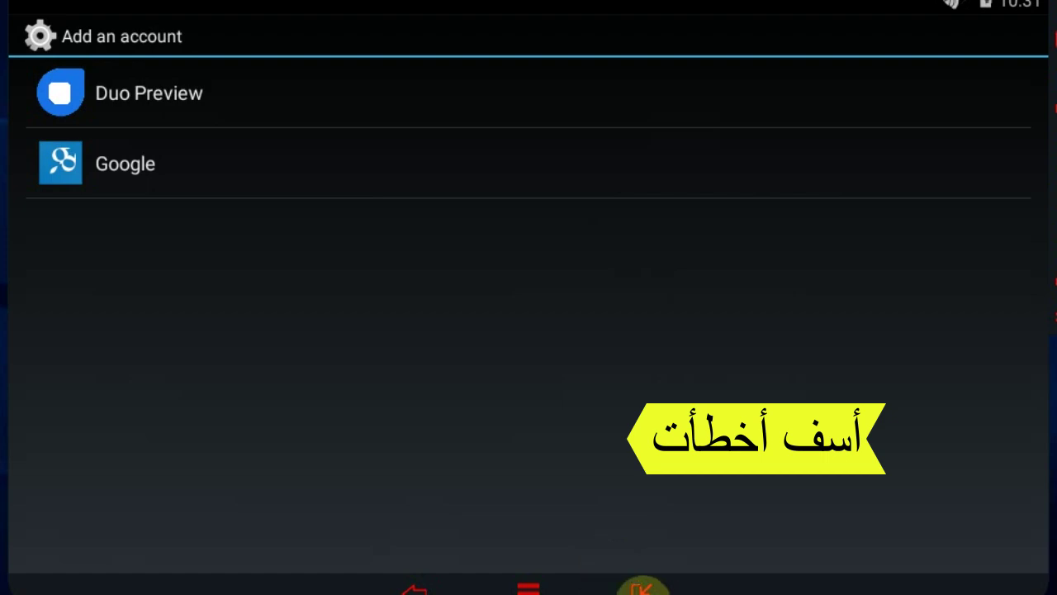
click(643, 588)
Step: Clear the cache of the Free Fire app from its app info in the Android settings
click(530, 78)
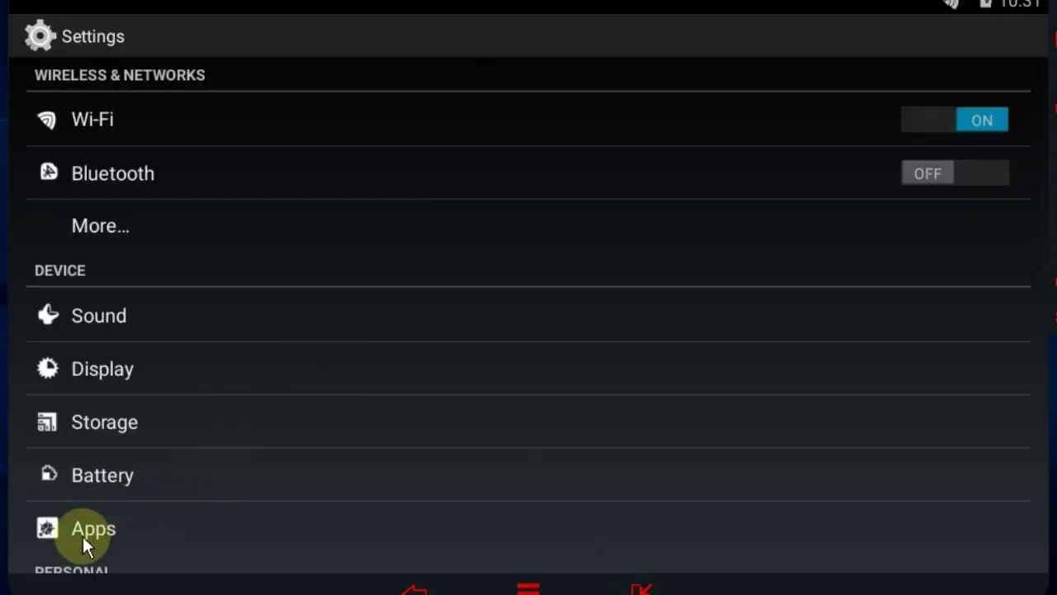
drag(145, 518, 84, 371)
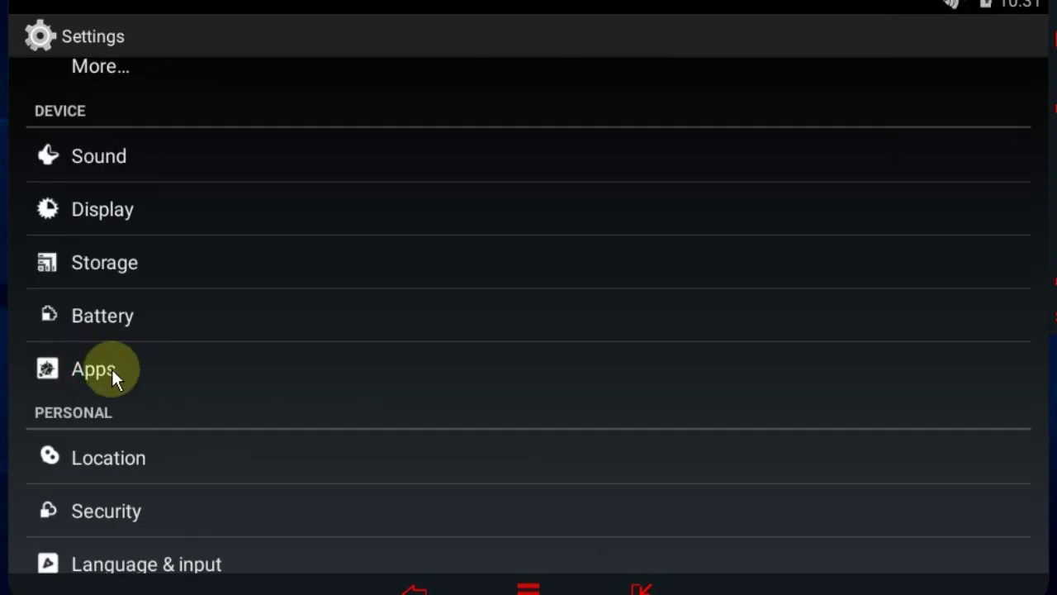
click(111, 369)
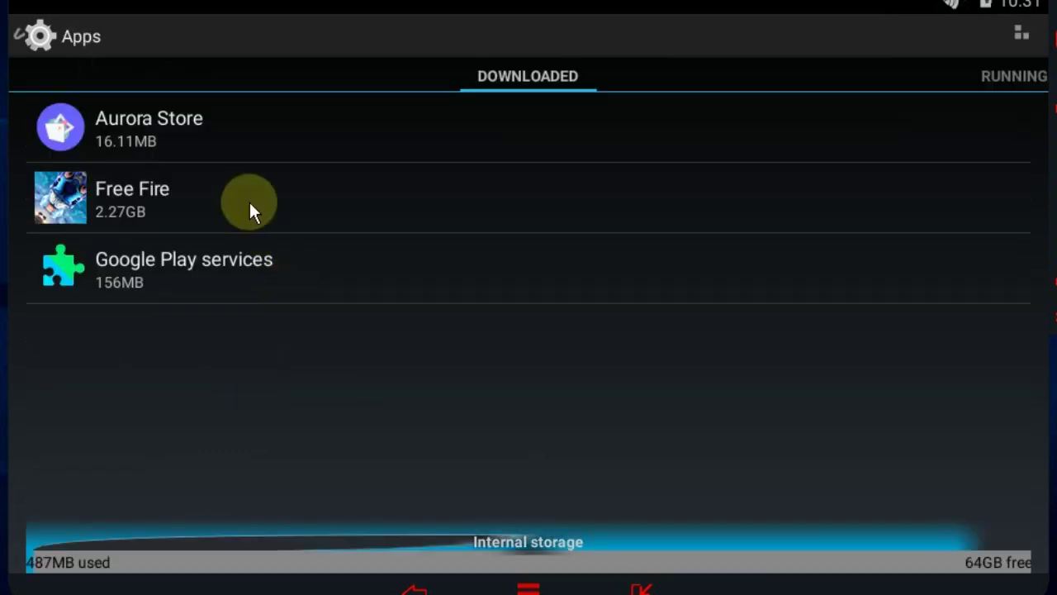
click(296, 213)
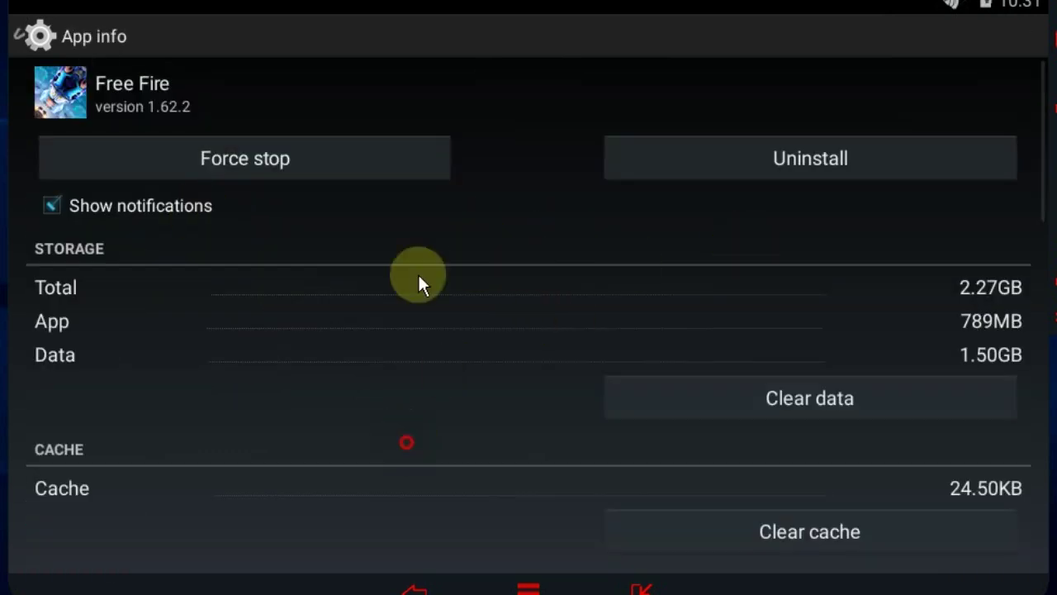
scroll(419, 284, down, 3)
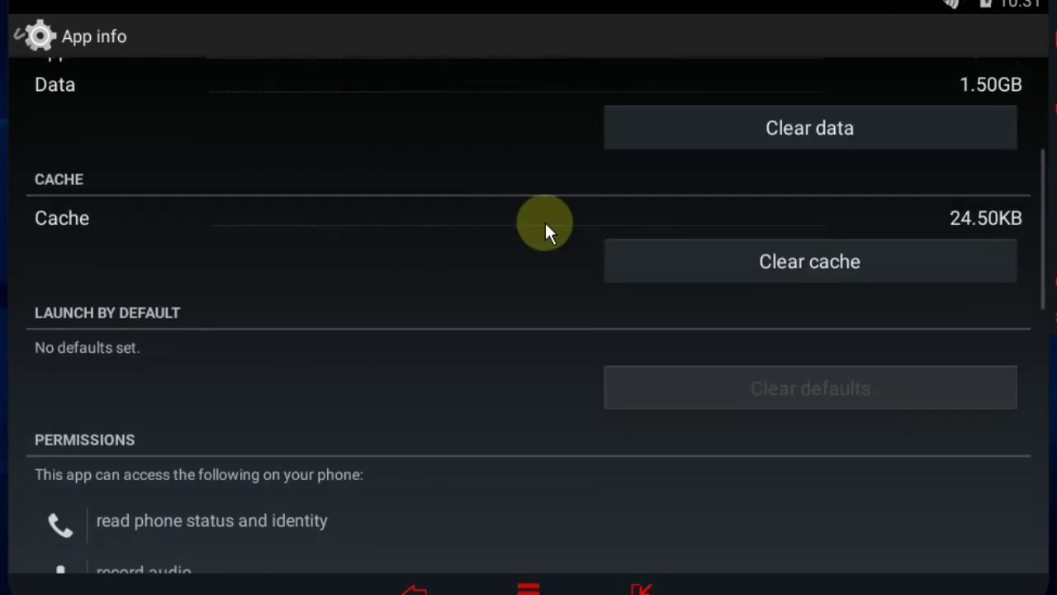
click(857, 261)
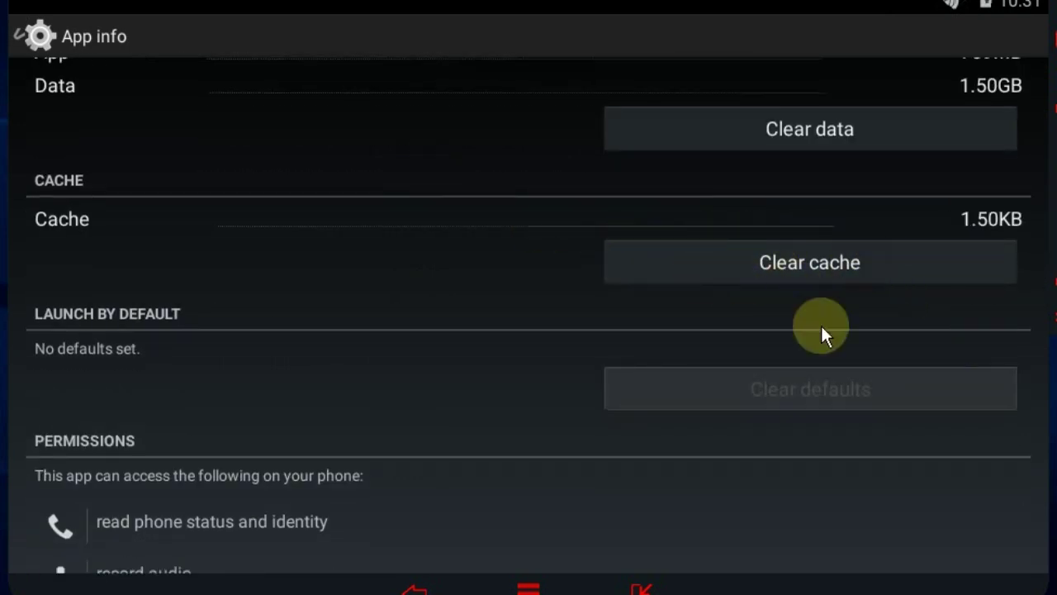
Step: Leave the Free Fire app info and remove Settings from the emulator's recent apps
click(413, 587)
click(642, 588)
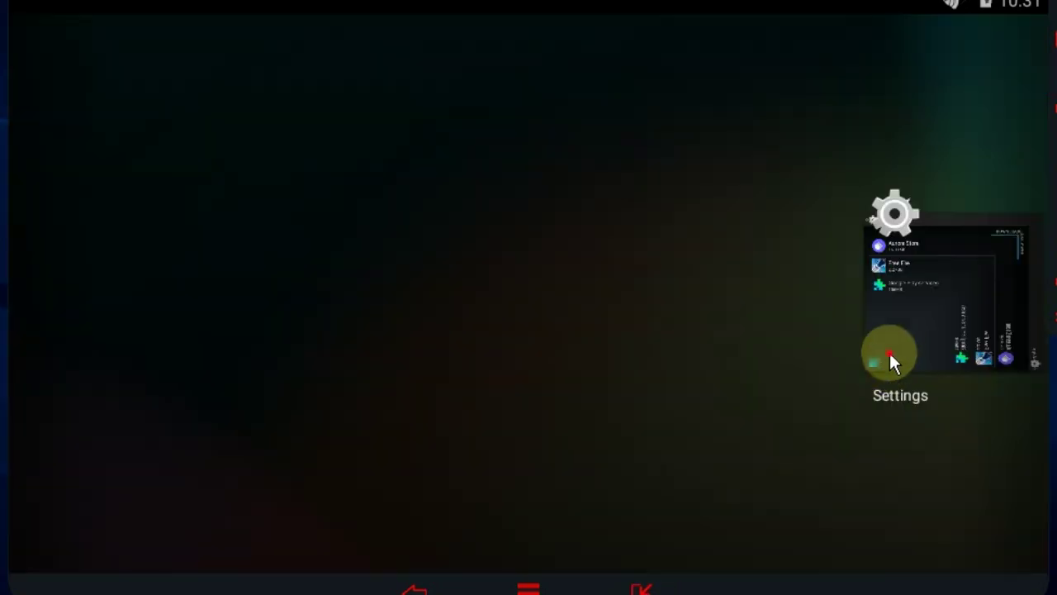
drag(888, 350, 895, 157)
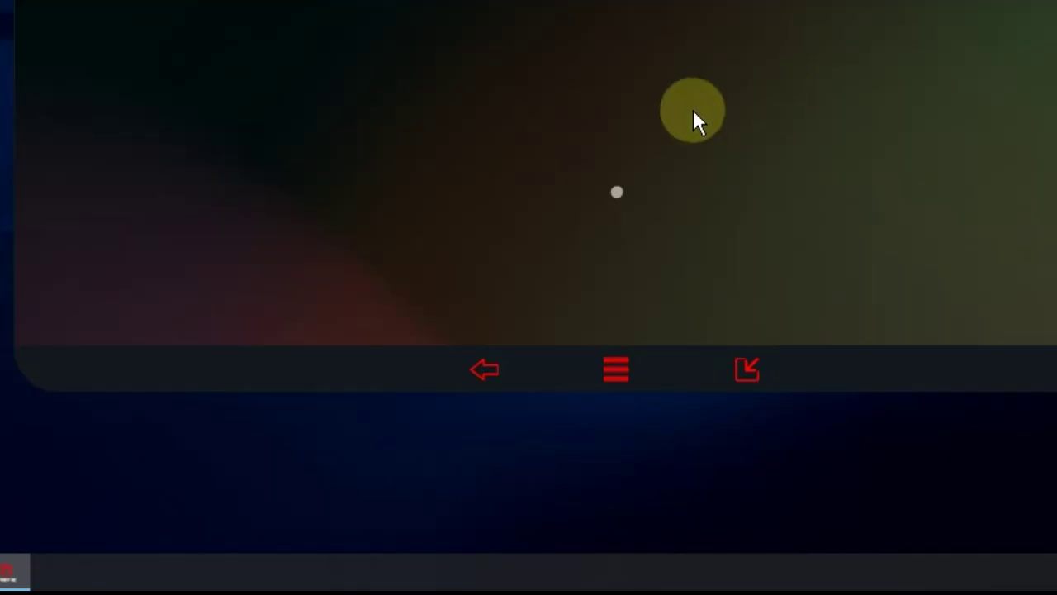
click(643, 356)
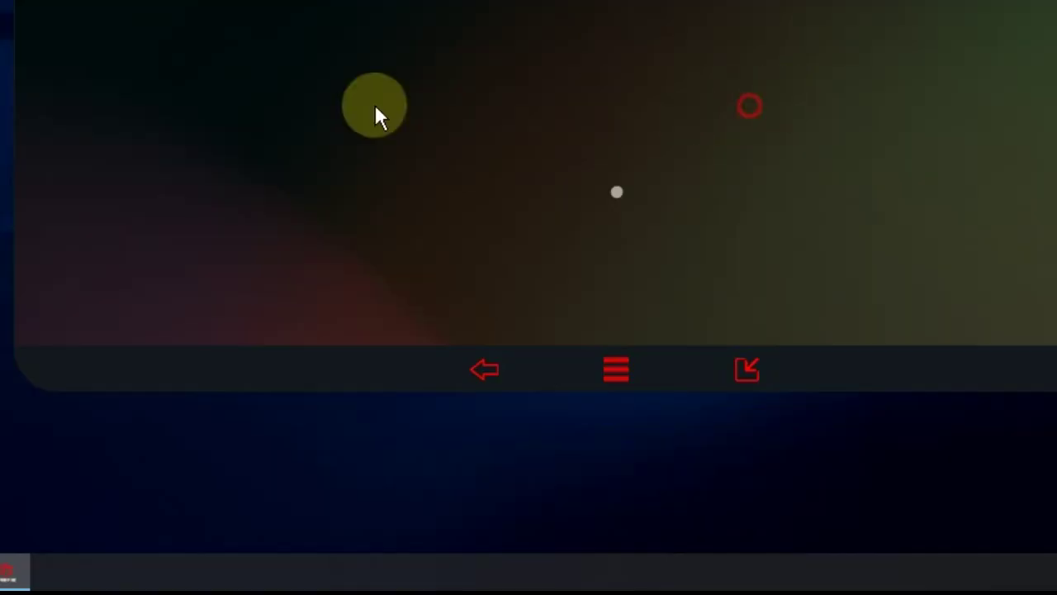
Step: Open the Windows Task Manager (Gestionnaire des tâches) and show the detailed process list
right_click(410, 562)
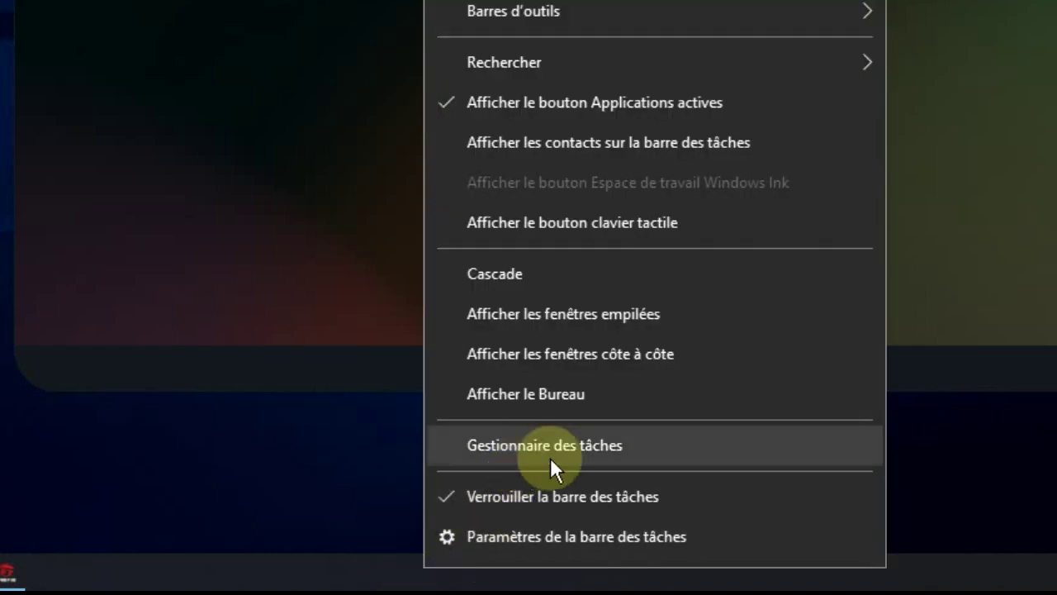
key(Escape)
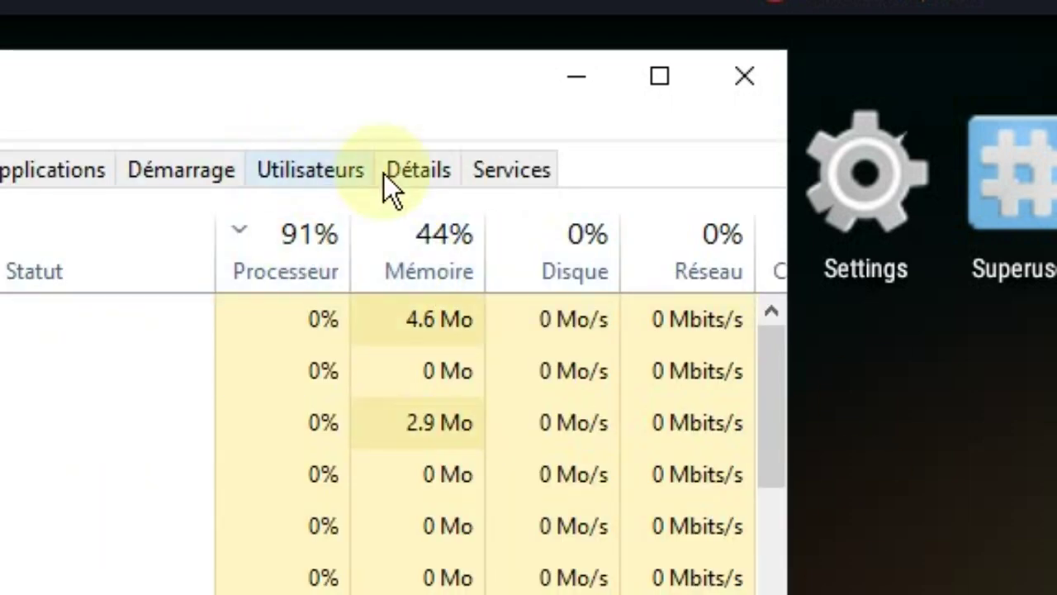
click(419, 170)
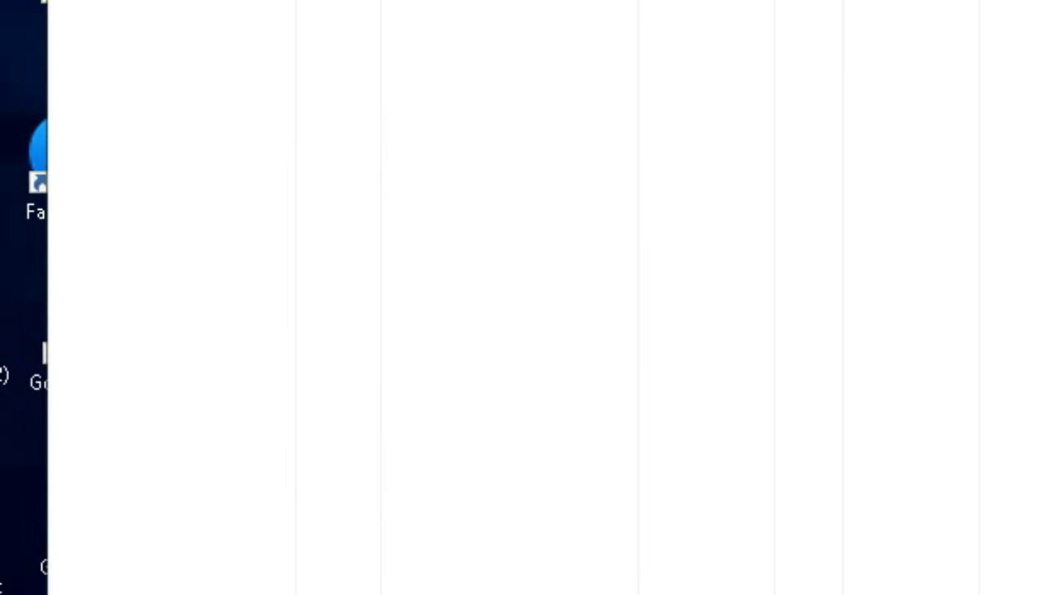
Step: Set the priority of the ProjectTitan.exe process to Haute and confirm the priority change
scroll(578, 82, down, 1)
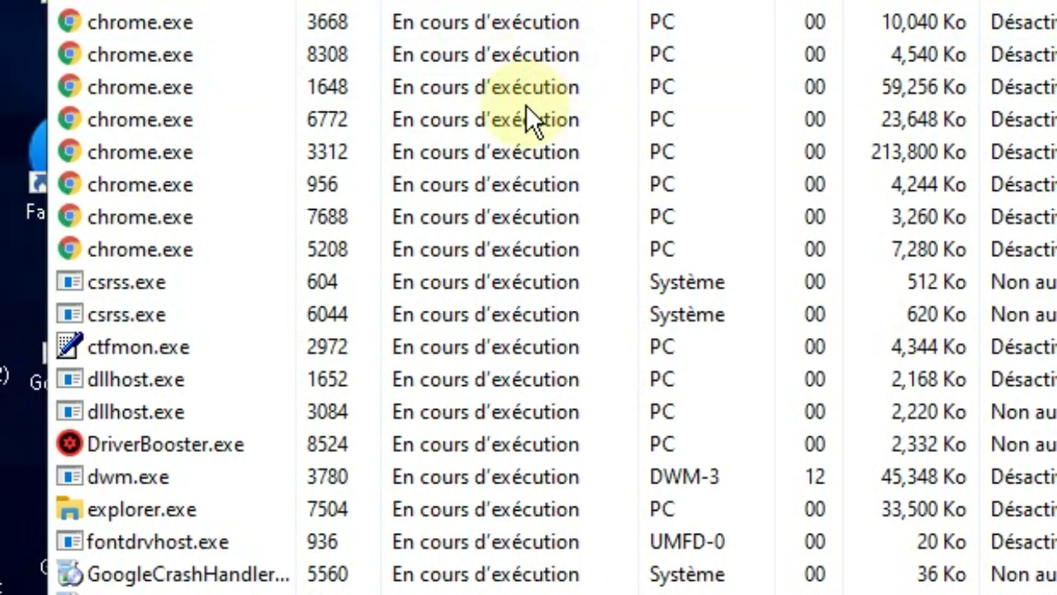
scroll(462, 148, down, 1)
scroll(468, 203, down, 5)
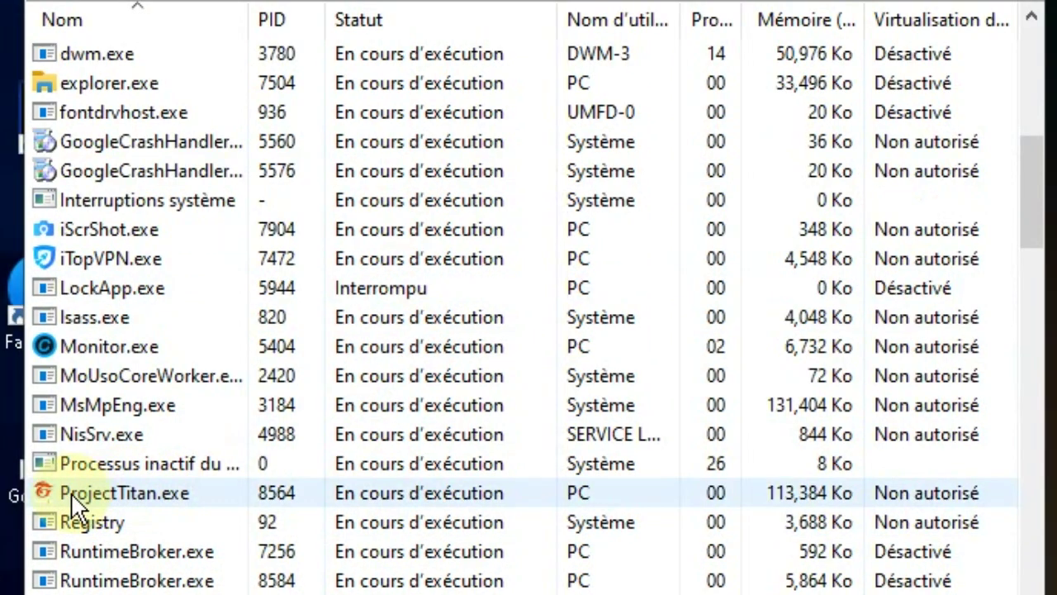
right_click(111, 379)
mouse_move(307, 180)
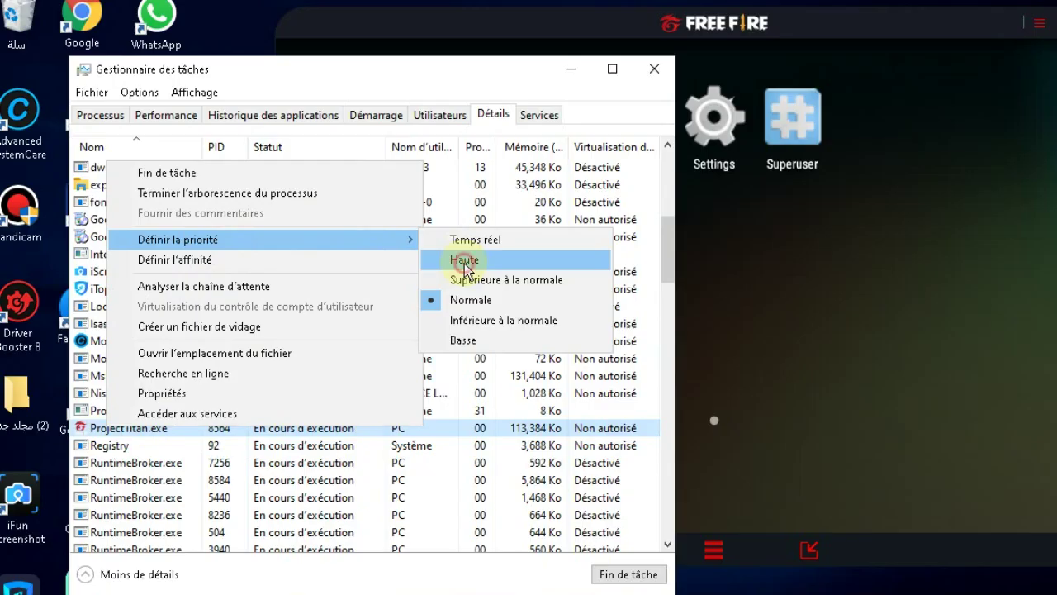
click(685, 212)
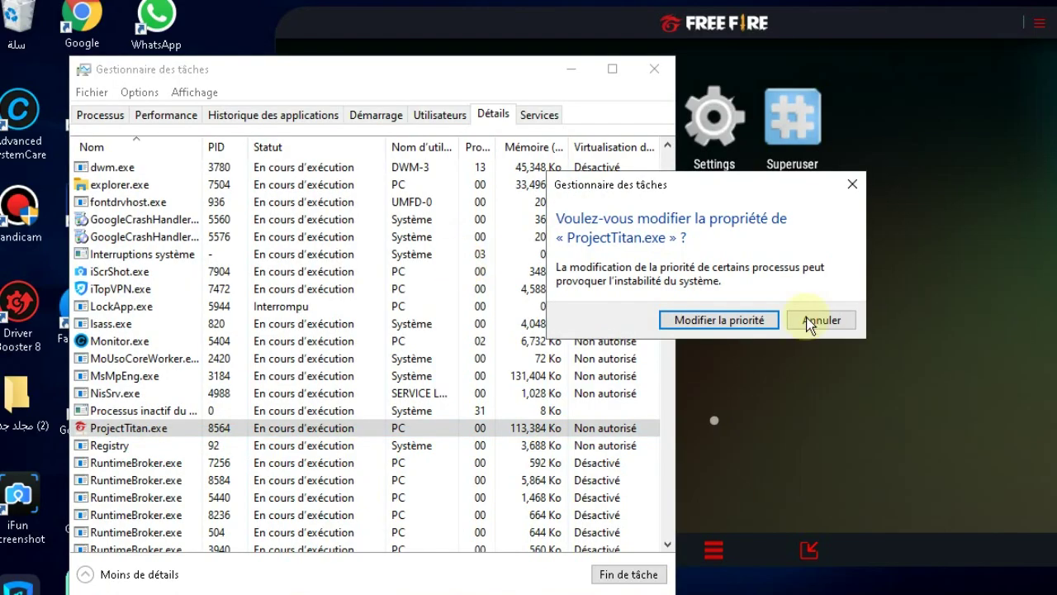
click(754, 321)
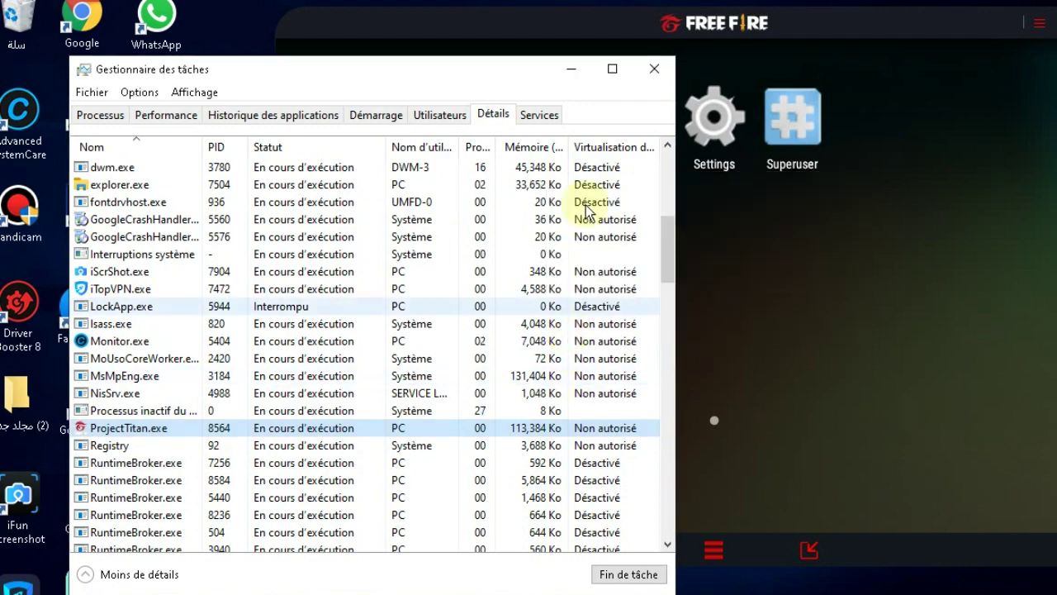